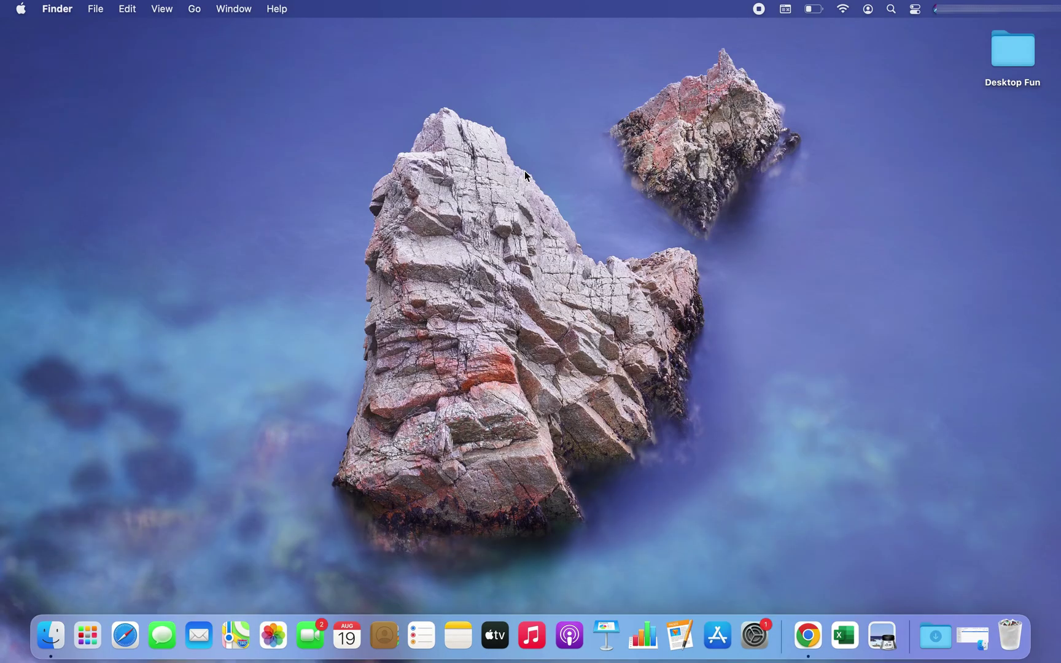
# - Search Google for 'eclipse download' from a new browser tab
pyautogui.hotkey('ctrl', 'Right')
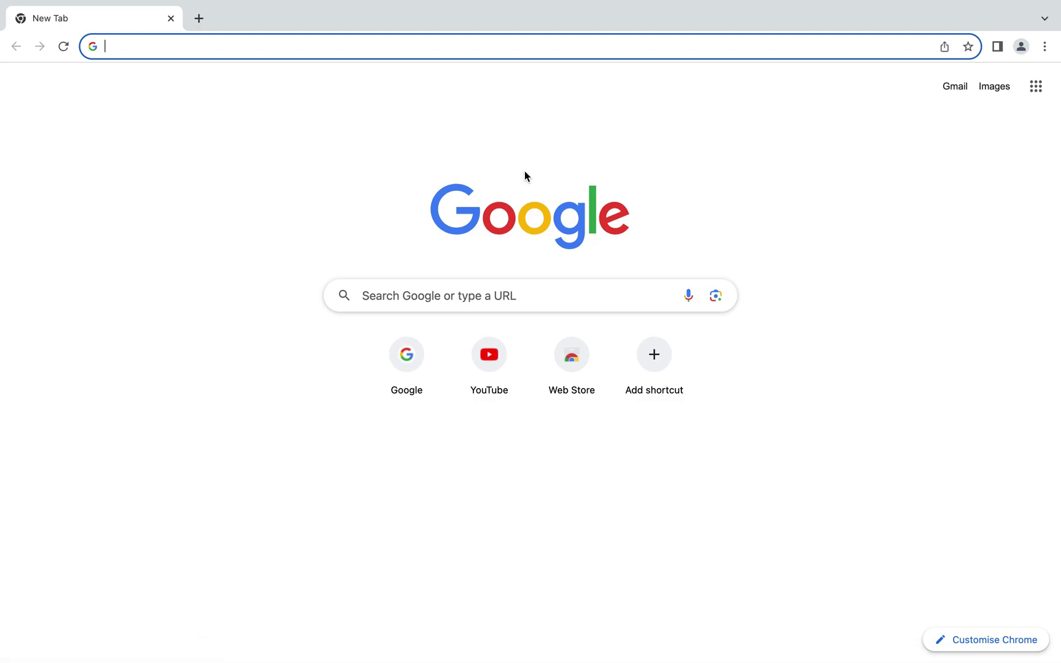
pyautogui.write('eclipse downl')
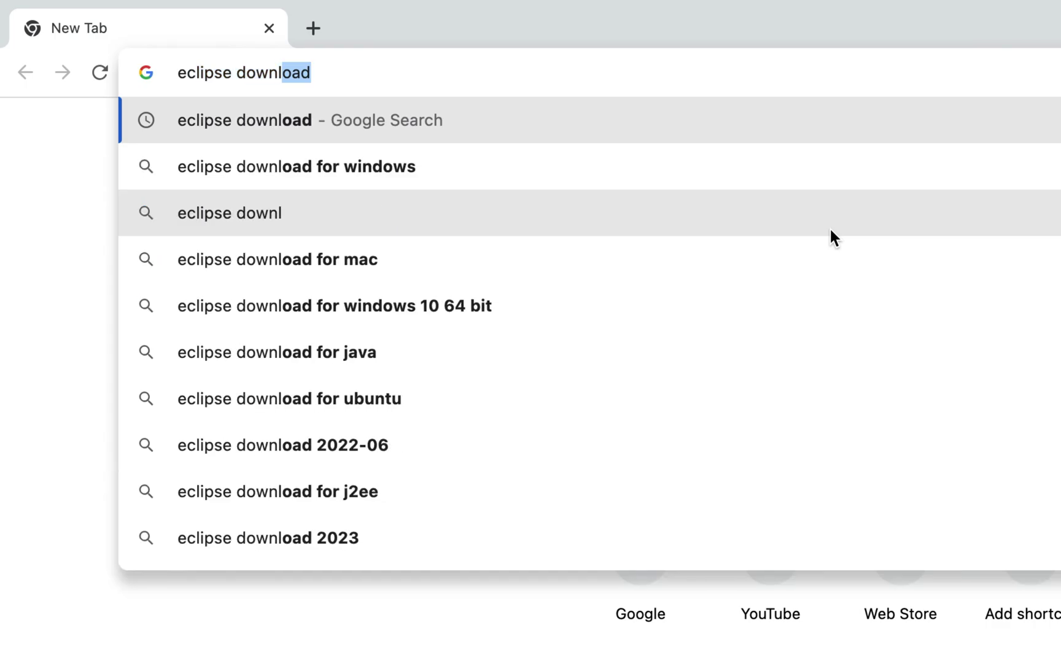
pyautogui.write('oad')
pyautogui.press('Return')
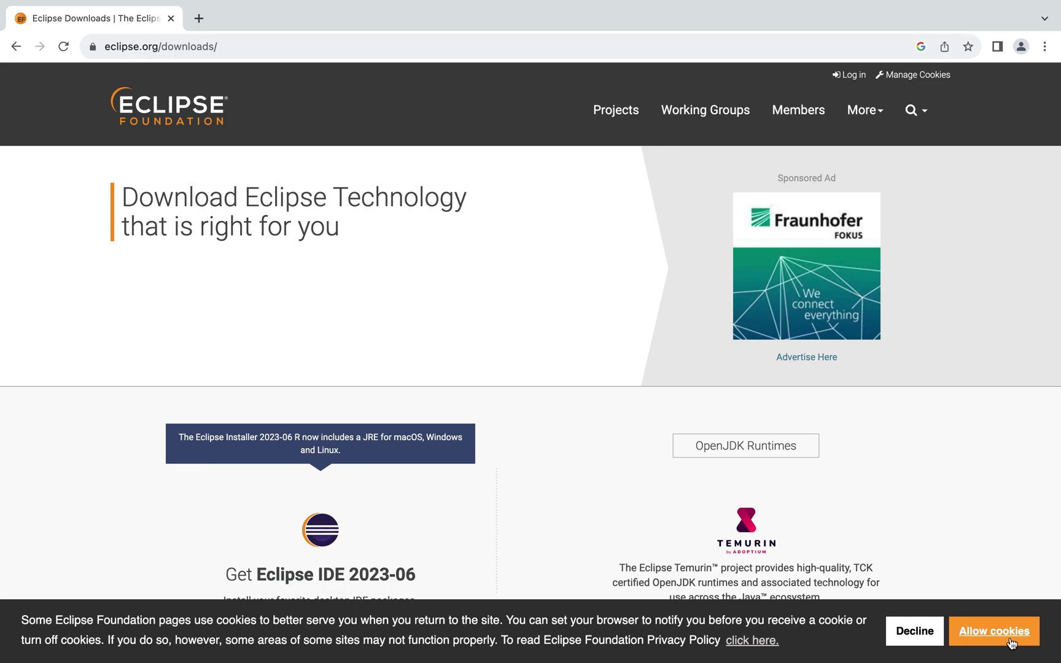
# - Open the Eclipse Downloads result and choose the x86_64 macOS installer download
pyautogui.click(1016, 650)
pyautogui.scroll(-3, 526, 446)
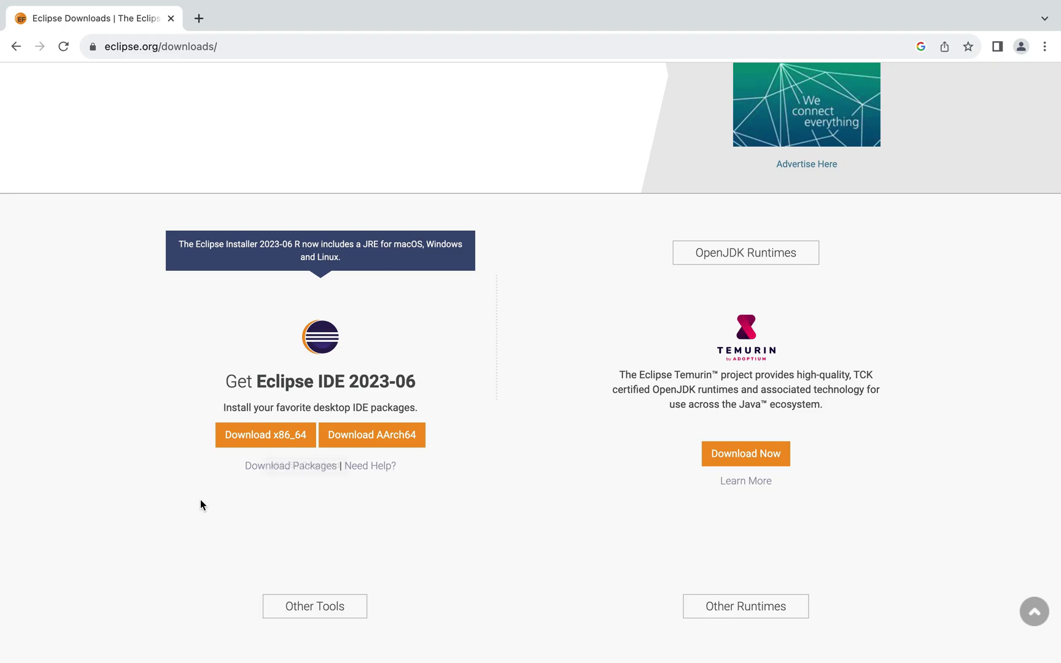
pyautogui.click(286, 437)
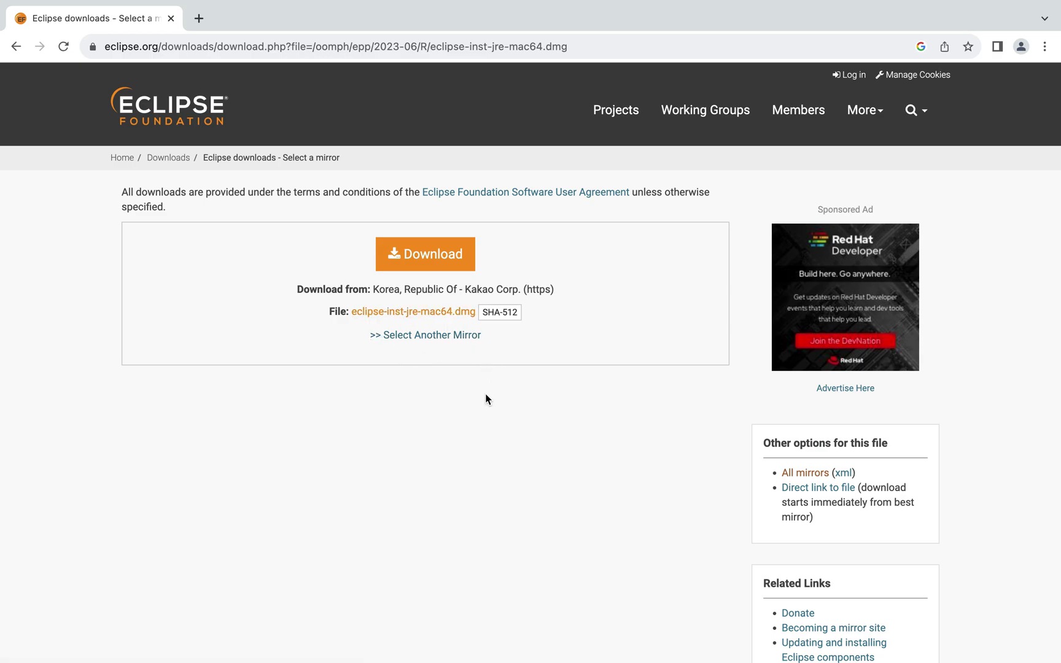
# - Download eclipse-inst-jre-mac64.dmg from the mirror and show it in Finder's Downloads folder
pyautogui.click(441, 259)
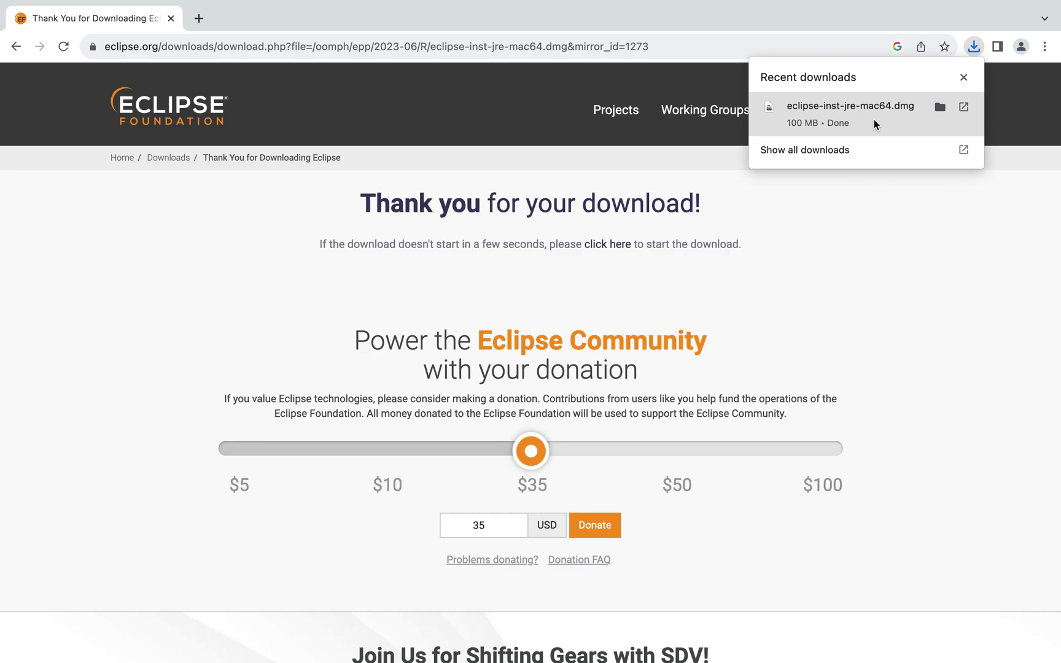
pyautogui.click(940, 108)
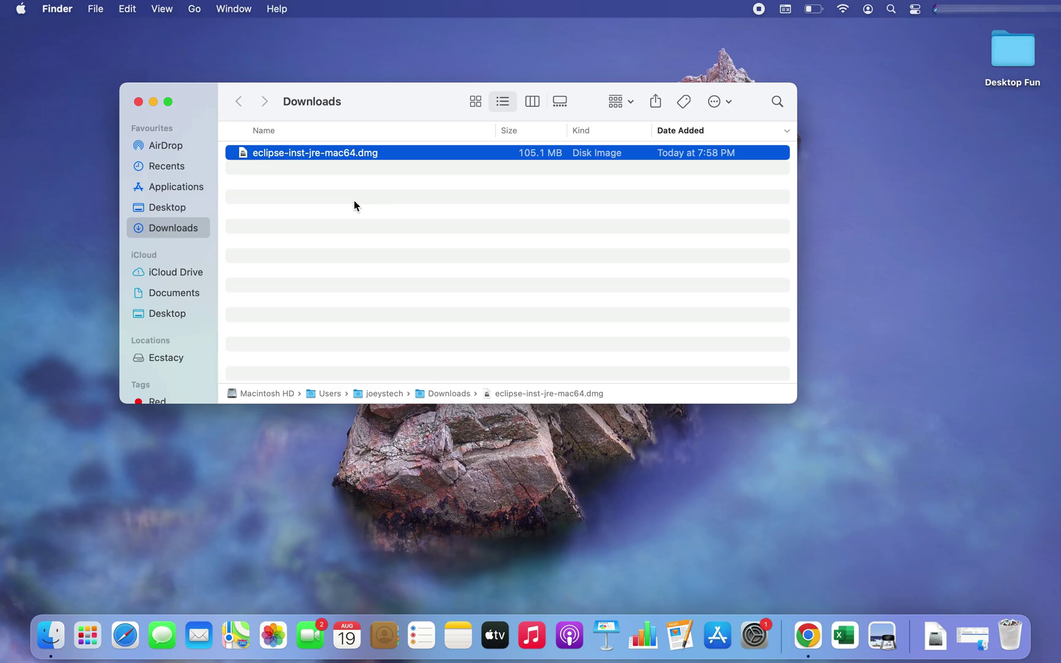
# - Mount eclipse-inst-jre-mac64.dmg and launch Eclipse Installer, confirming the security prompt
pyautogui.doubleClick(374, 151)
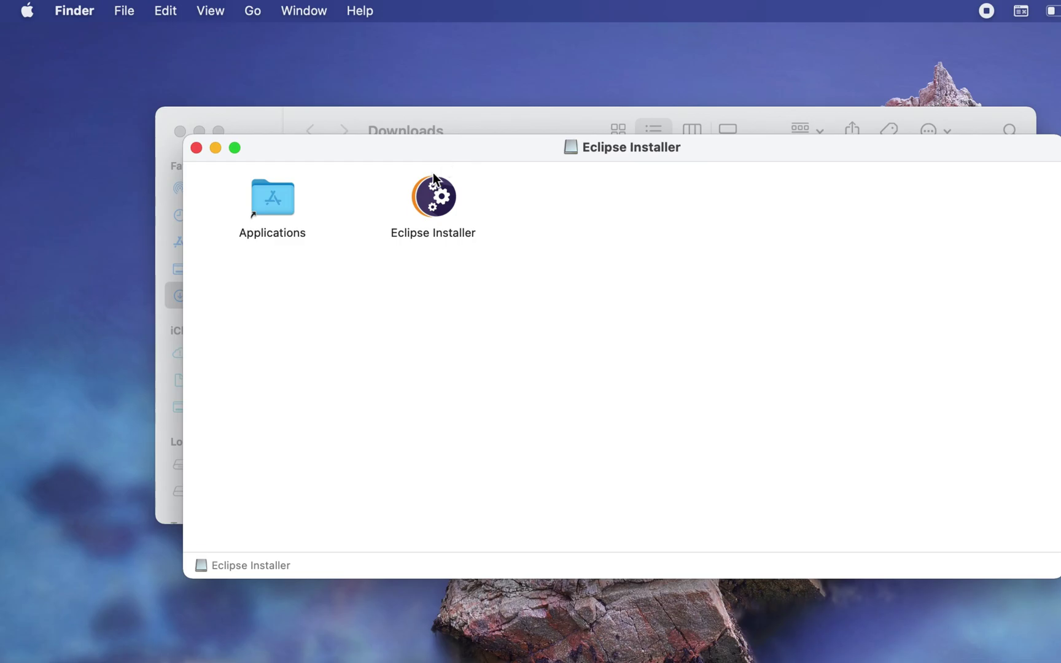
pyautogui.doubleClick(436, 197)
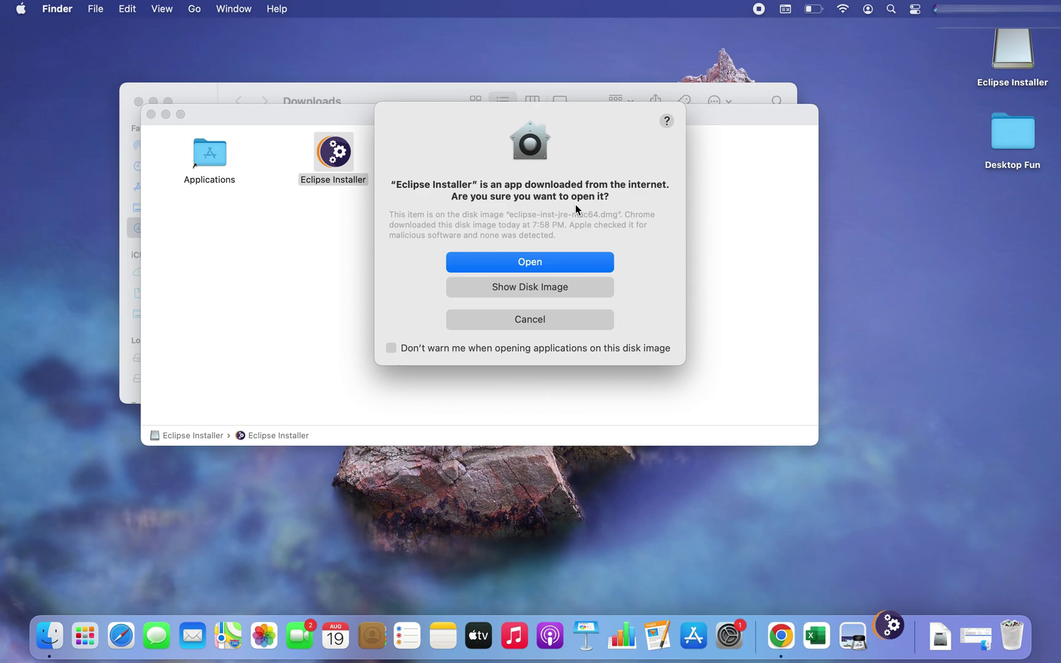
pyautogui.click(558, 260)
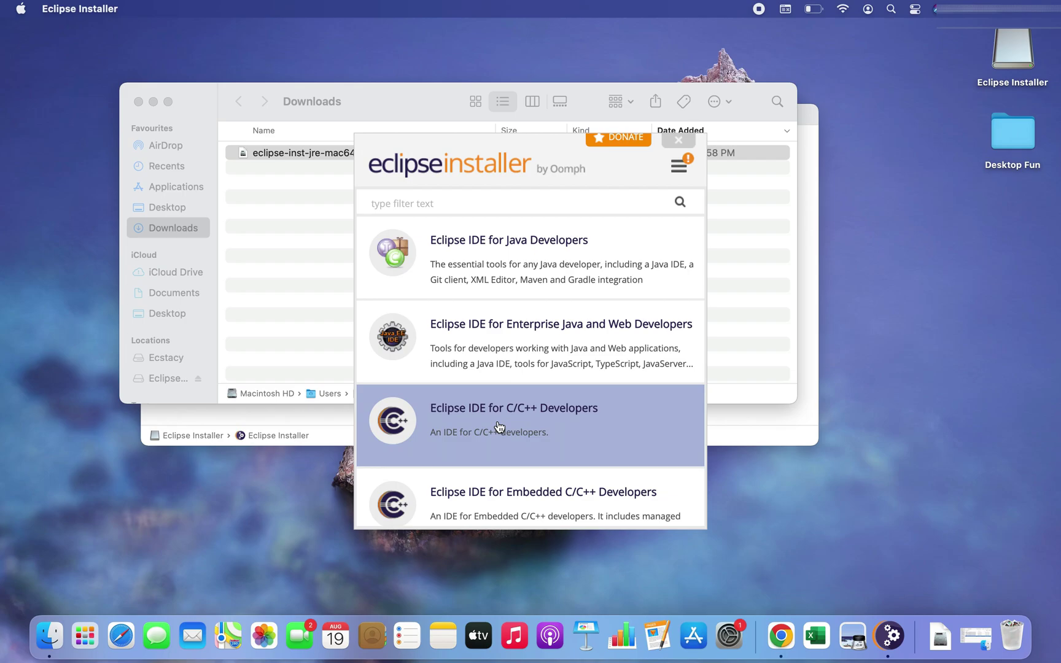
# - Select Eclipse IDE for Java Developers from the installer's package list
pyautogui.scroll(-5, 499, 426)
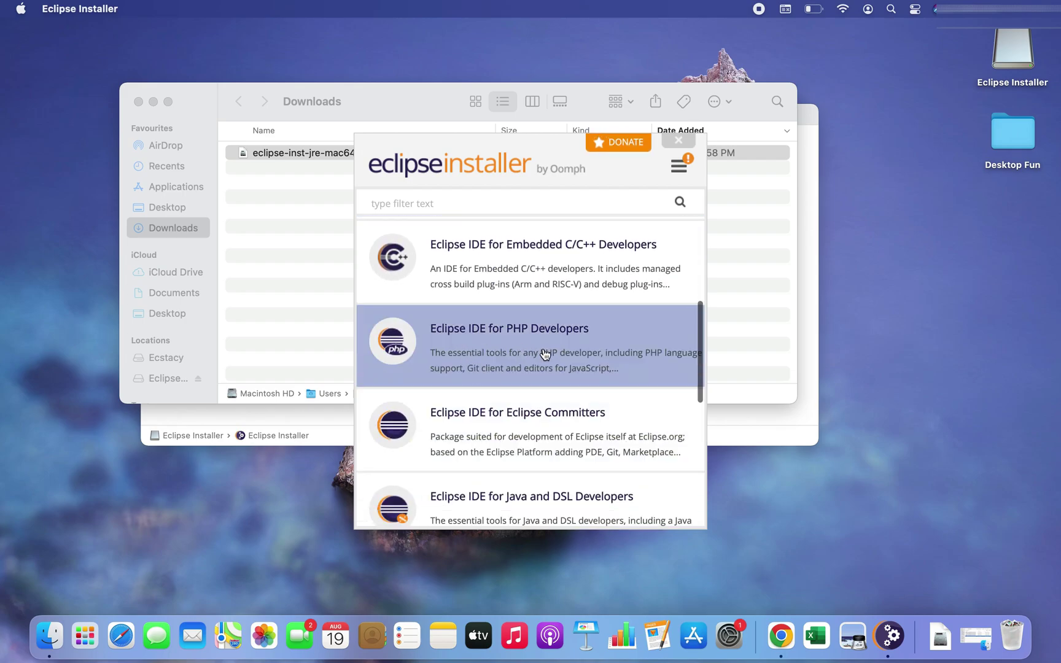
pyautogui.scroll(5, 552, 353)
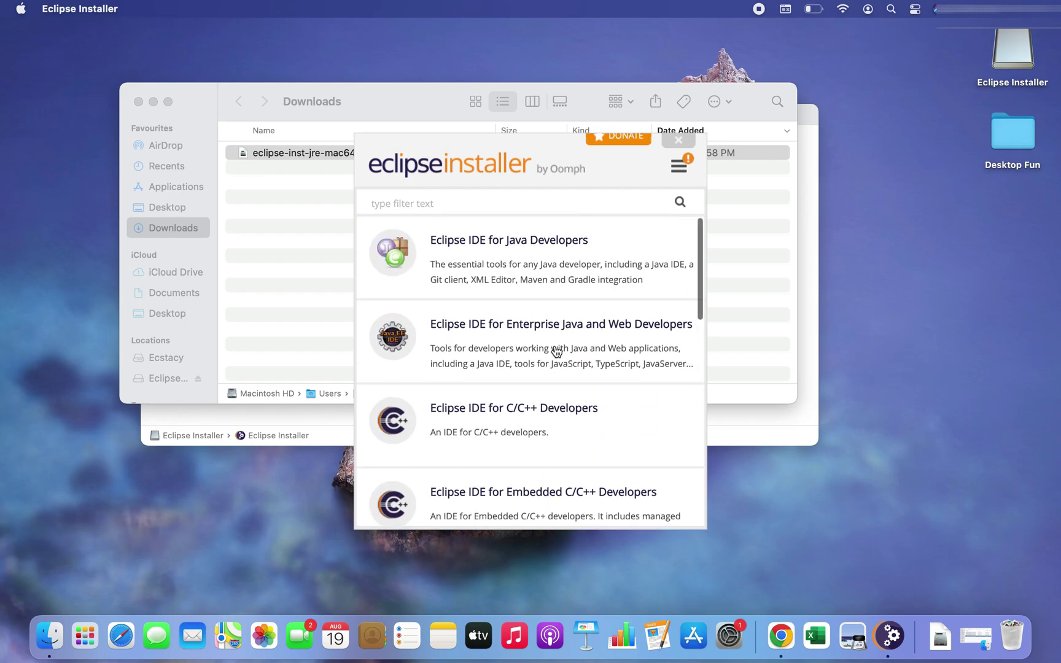
pyautogui.click(555, 269)
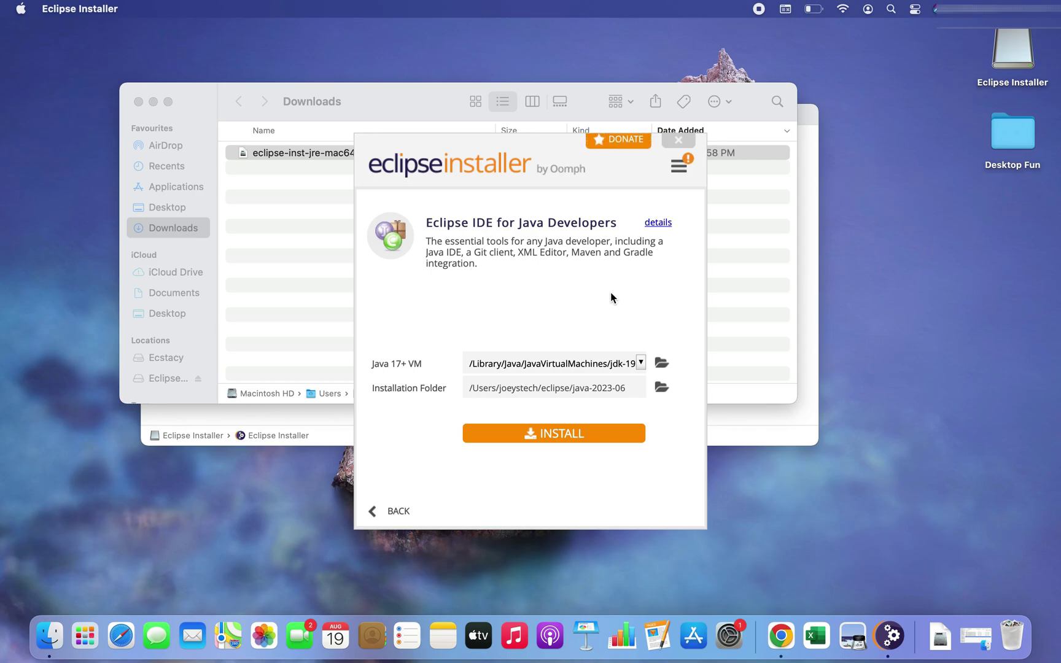
# - Keep jdk-19 as the Java 17+ VM and start installing the Java IDE
pyautogui.click(642, 362)
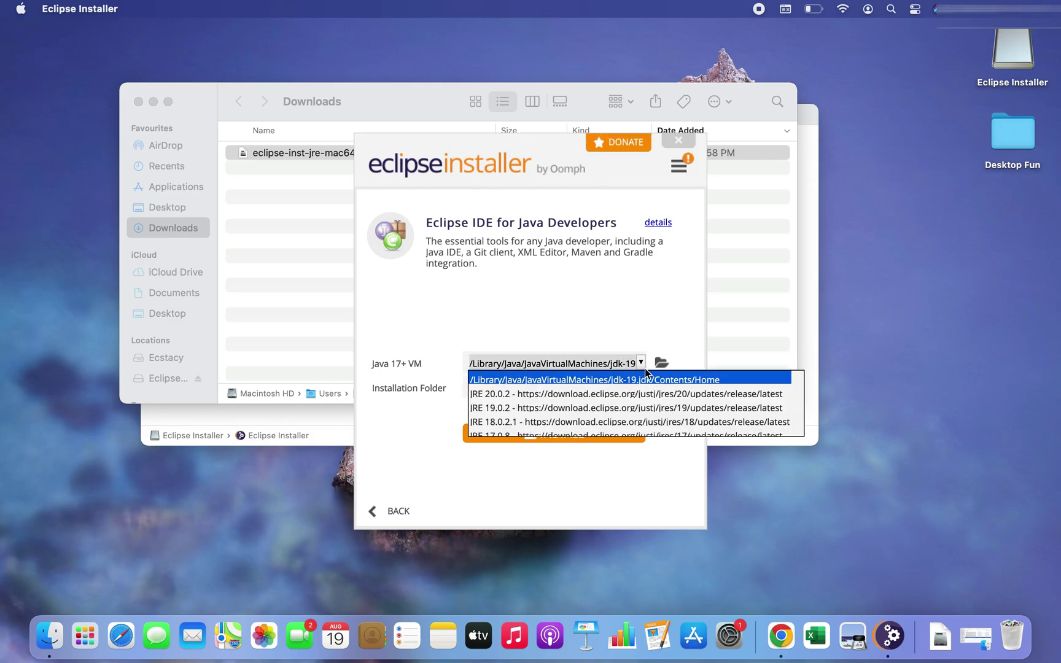
pyautogui.click(637, 312)
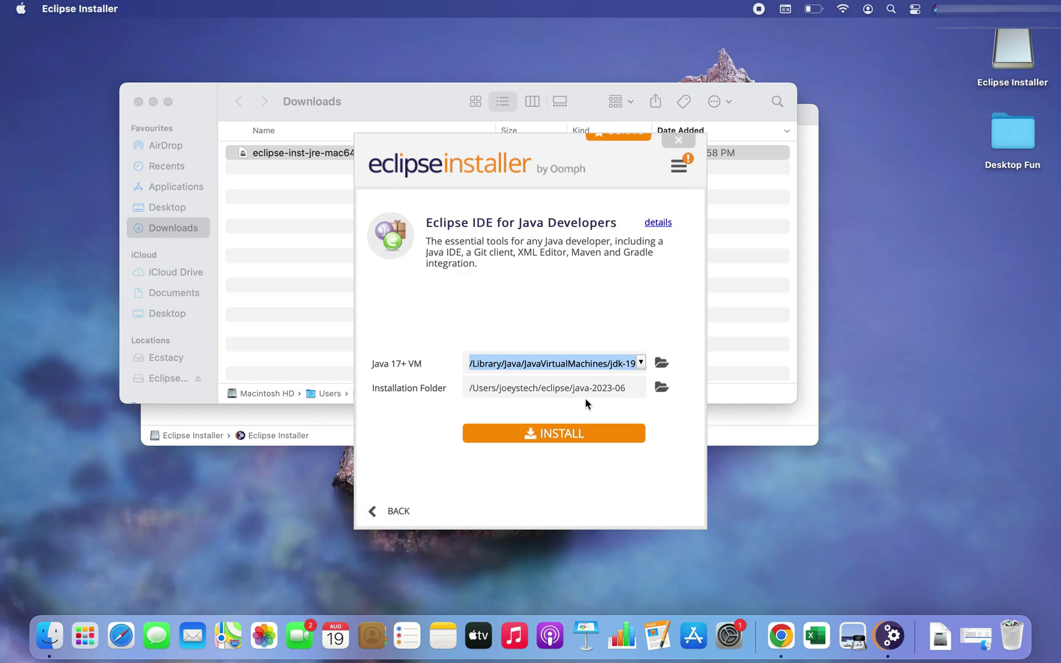
pyautogui.click(503, 435)
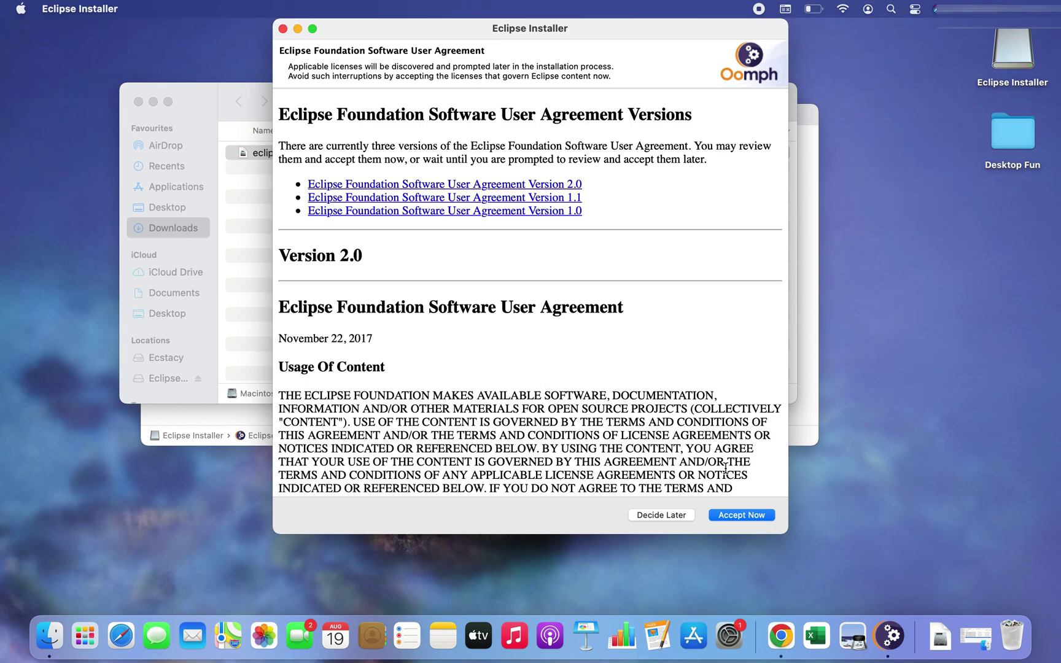
# - Accept the user agreement, launch the installed IDE, and close the Downloads and installer windows
pyautogui.click(742, 515)
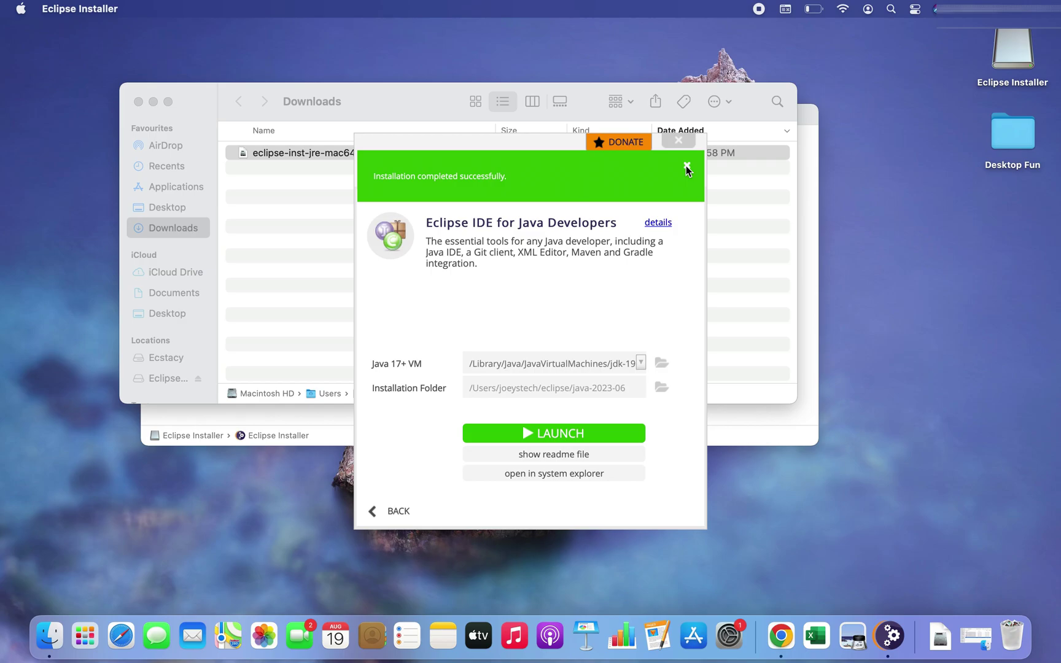
pyautogui.click(685, 166)
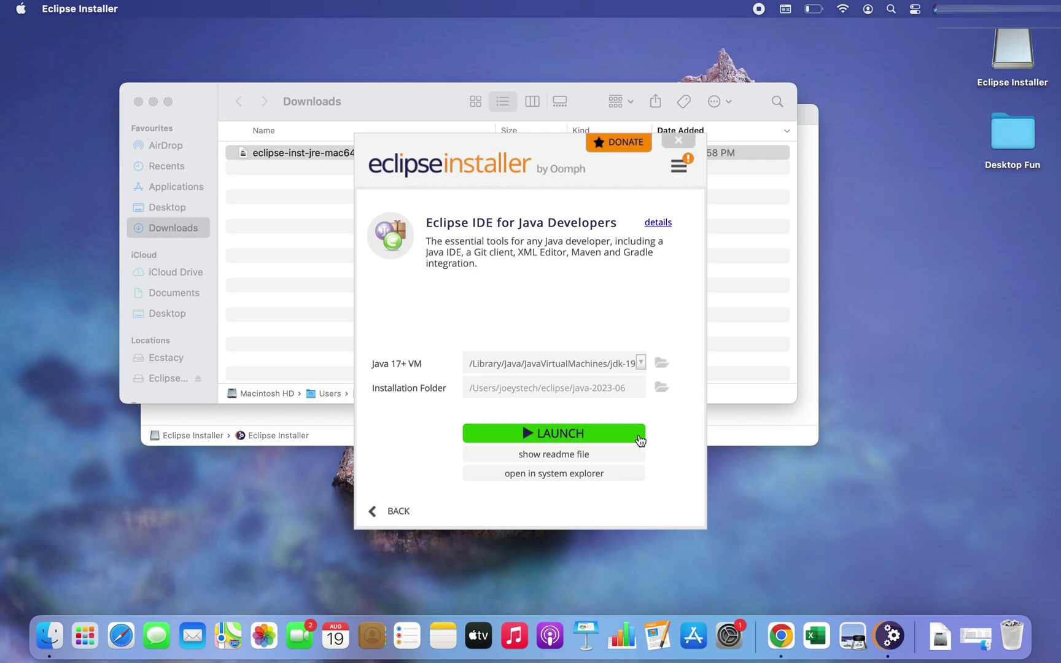
pyautogui.click(619, 434)
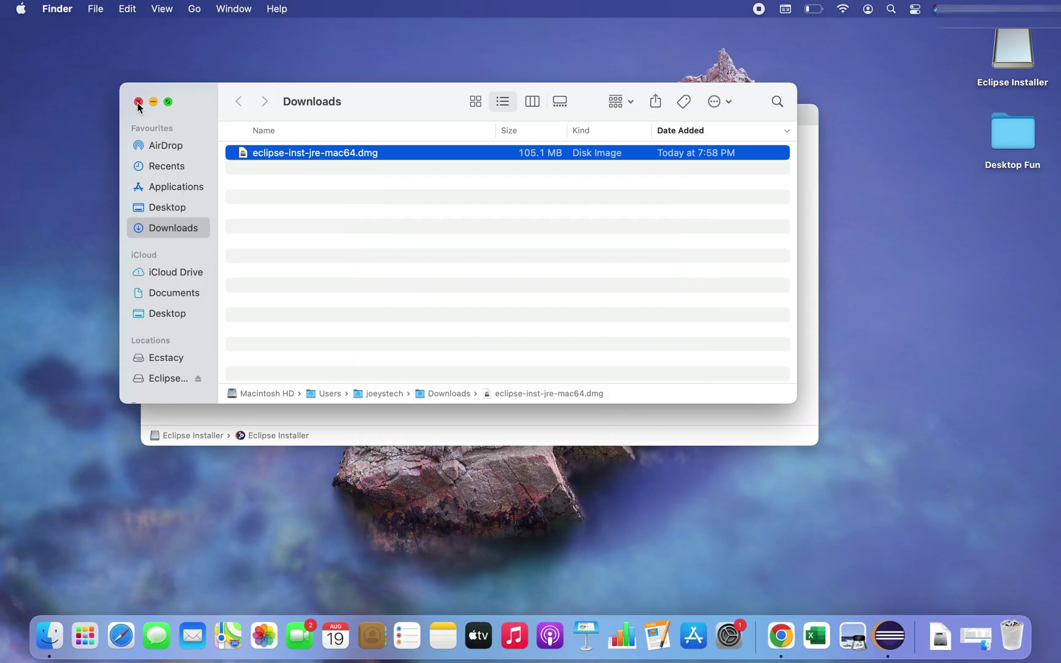
pyautogui.click(138, 101)
pyautogui.click(150, 115)
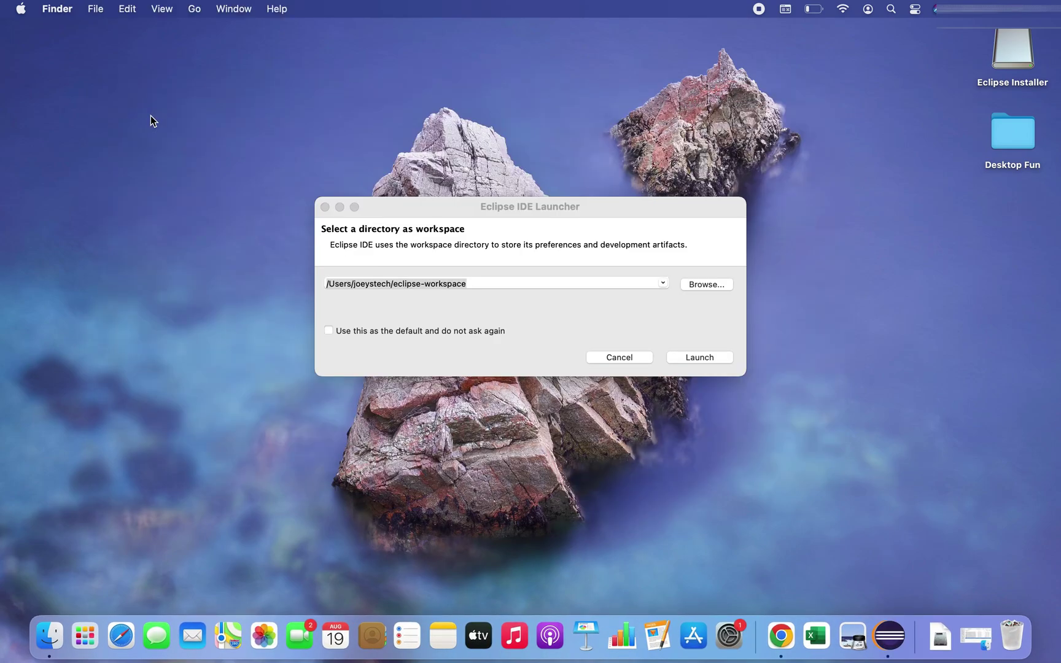
# - Launch Eclipse with eclipse-workspace as the default workspace and make the window full screen
pyautogui.click(410, 214)
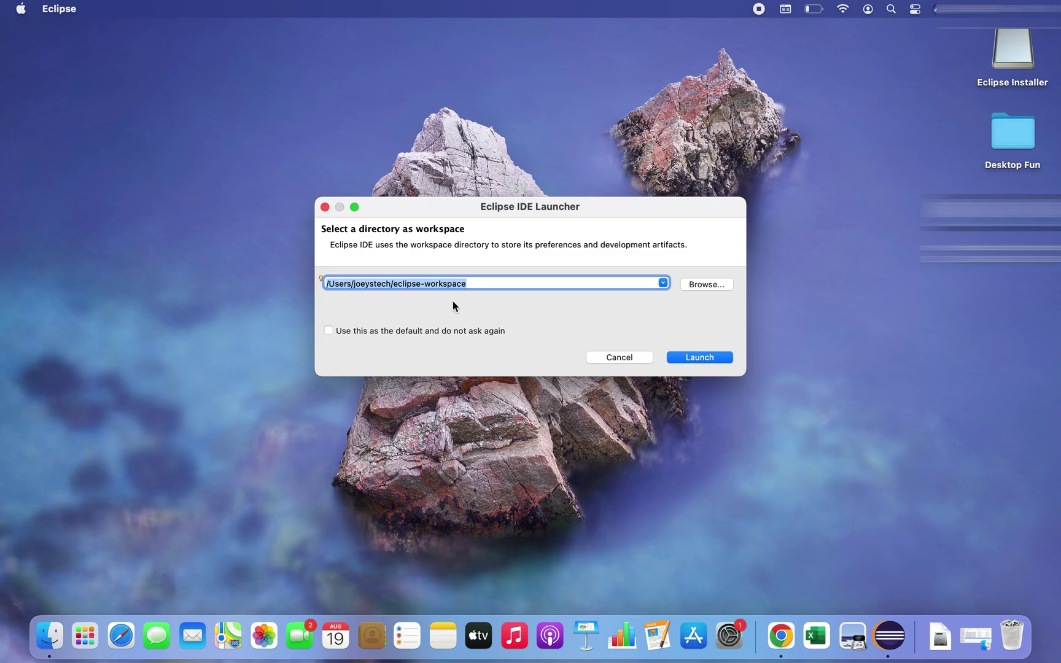
pyautogui.click(328, 331)
pyautogui.click(700, 358)
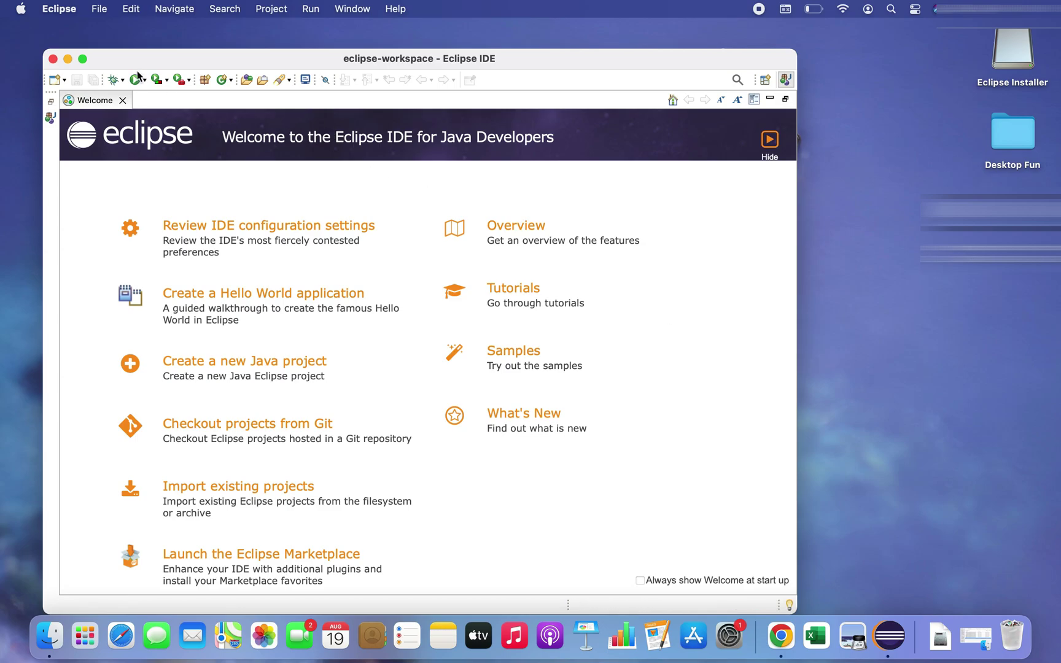
pyautogui.press('super+Tab')
pyautogui.click(83, 58)
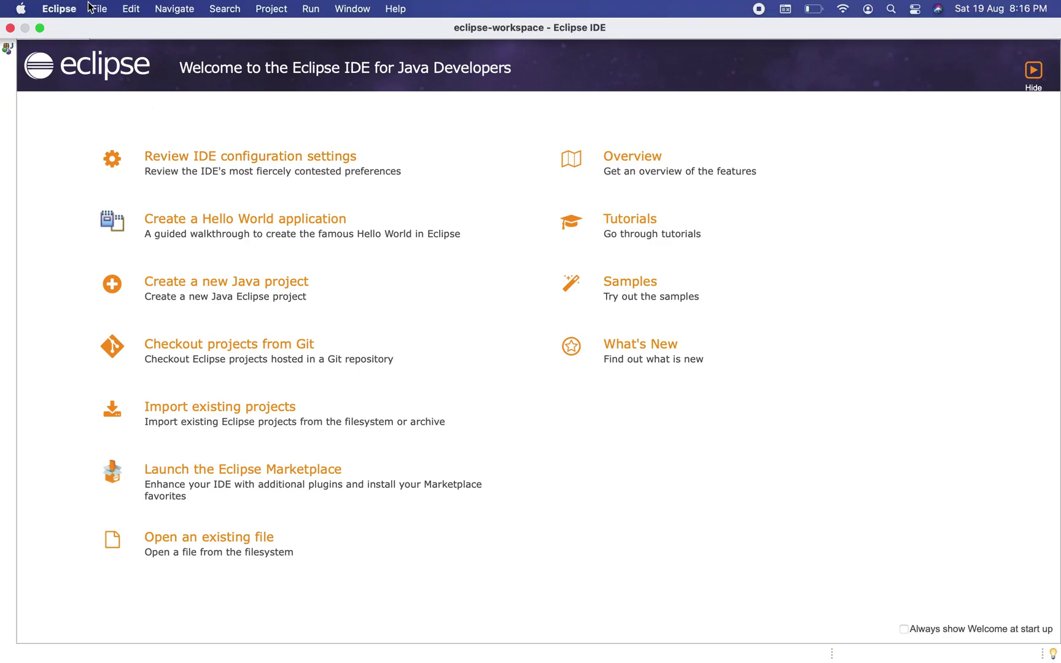
pyautogui.click(98, 9)
pyautogui.moveTo(112, 30)
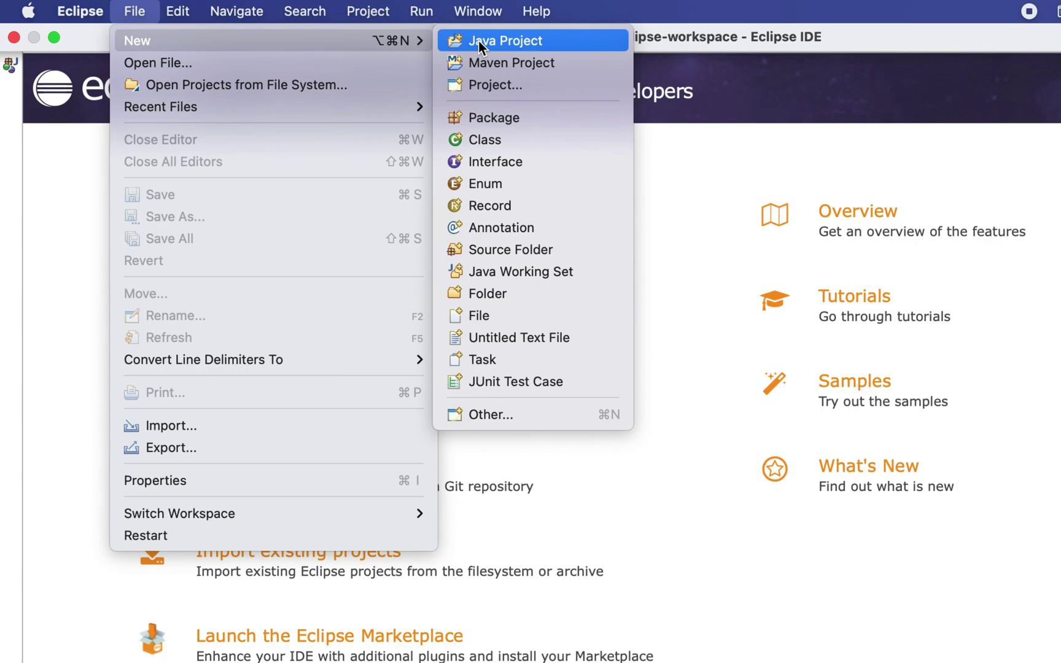
# - Create Java project FirstEclipseDemo on a project-specific Java SE 19 JRE with the src source folder
pyautogui.click(478, 40)
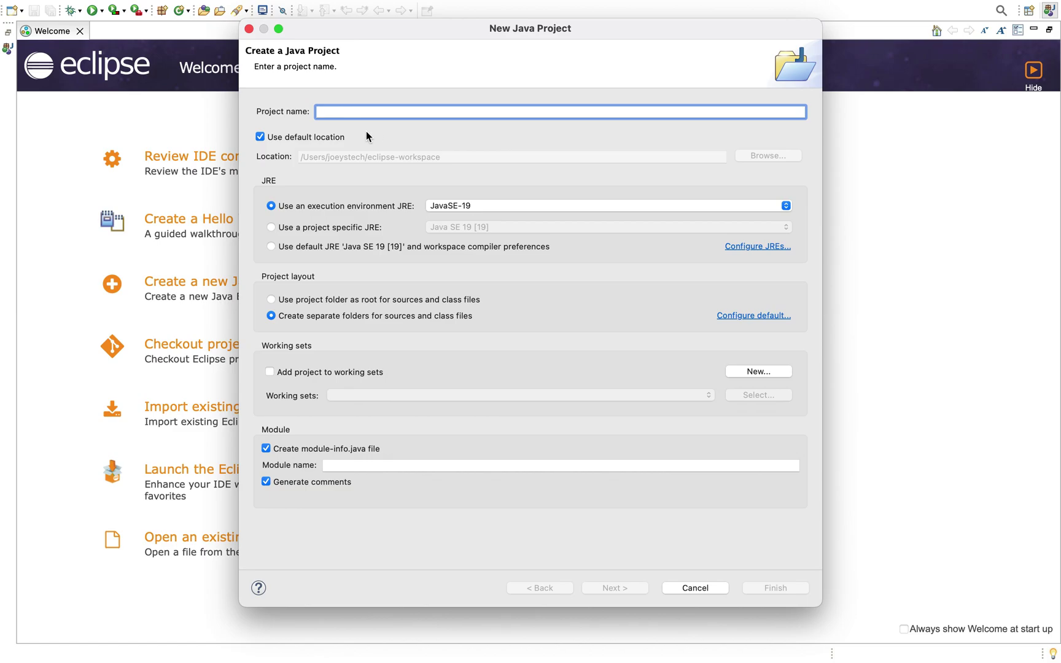
pyautogui.write('F')
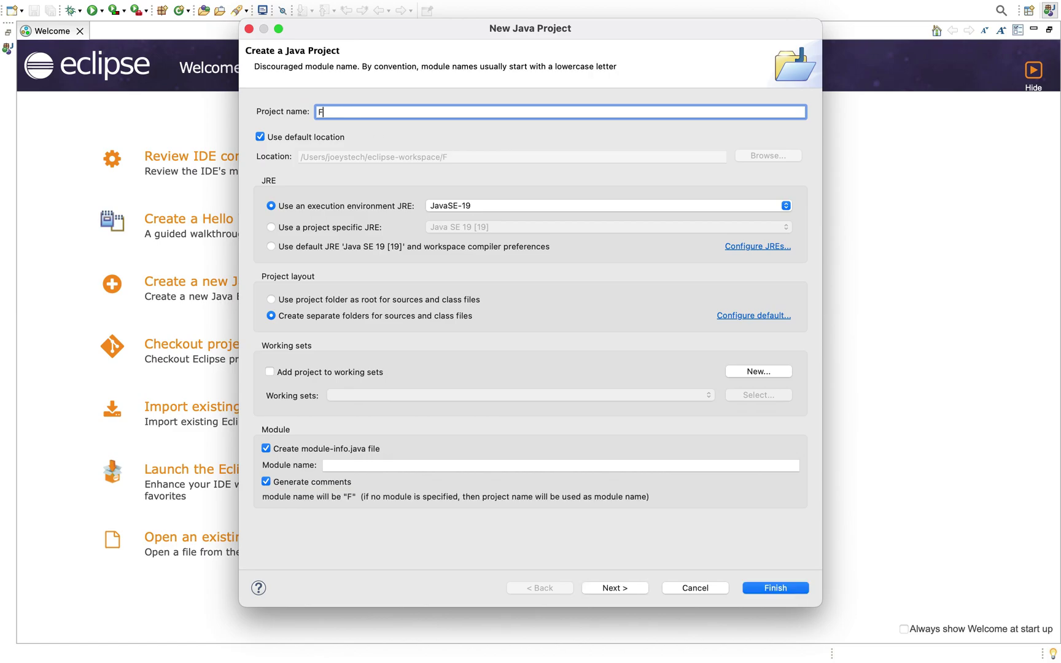
pyautogui.write('irstEclips')
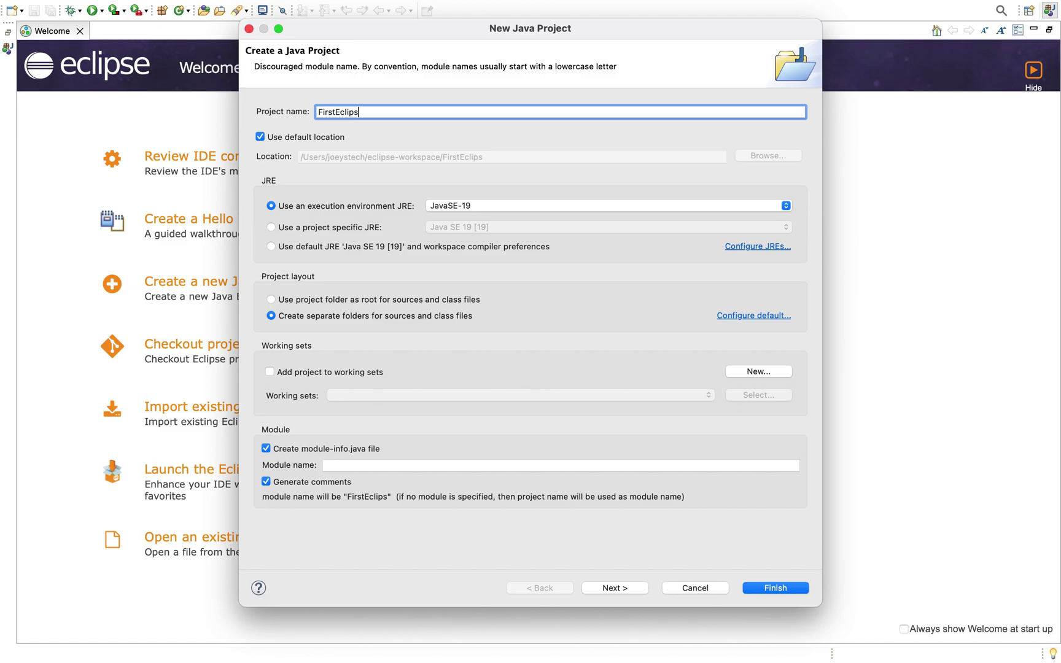
pyautogui.write('eDemo')
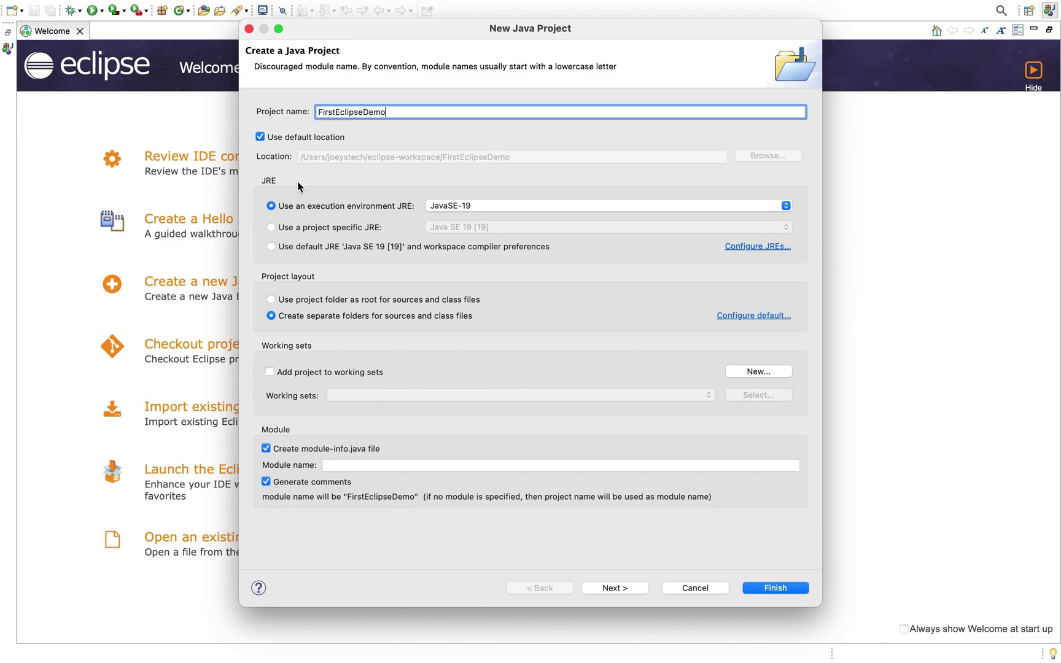
pyautogui.click(271, 227)
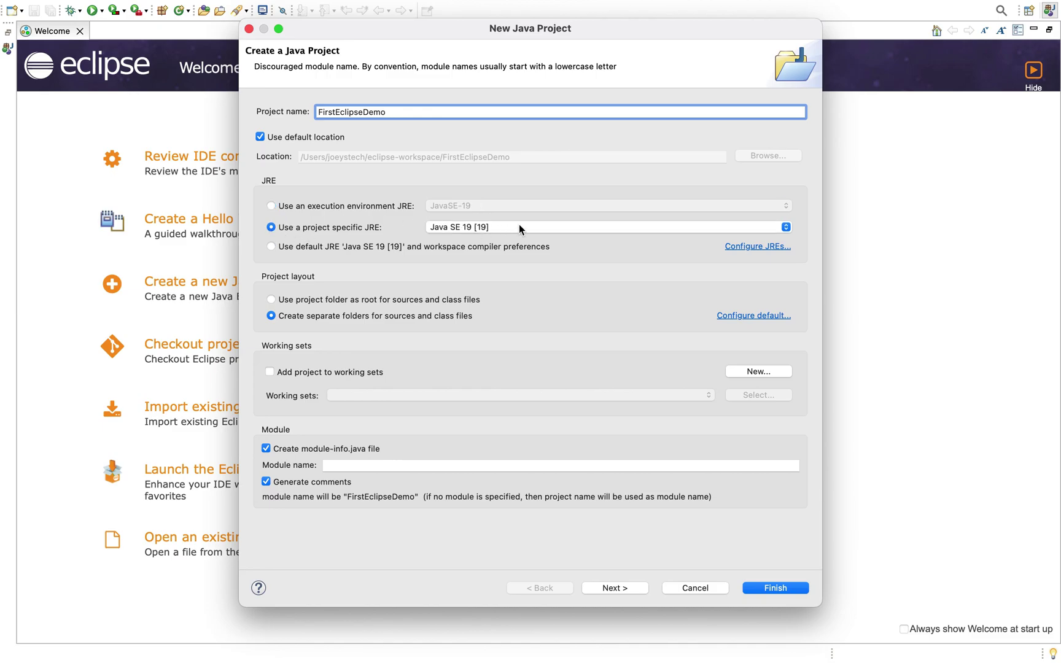
pyautogui.click(518, 228)
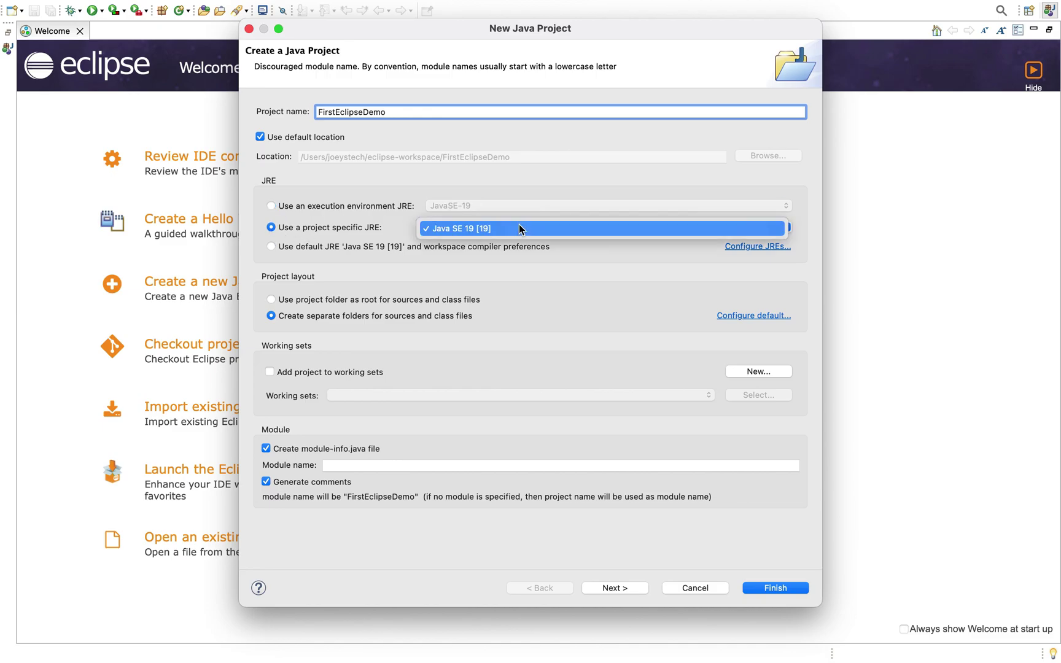
pyautogui.click(251, 196)
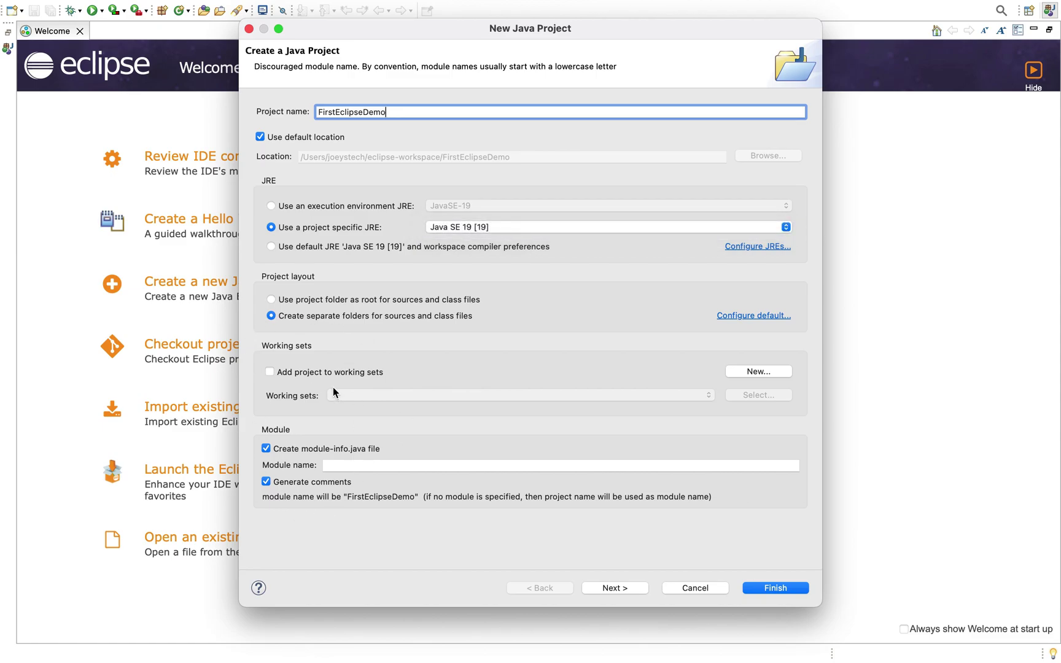
pyautogui.click(626, 587)
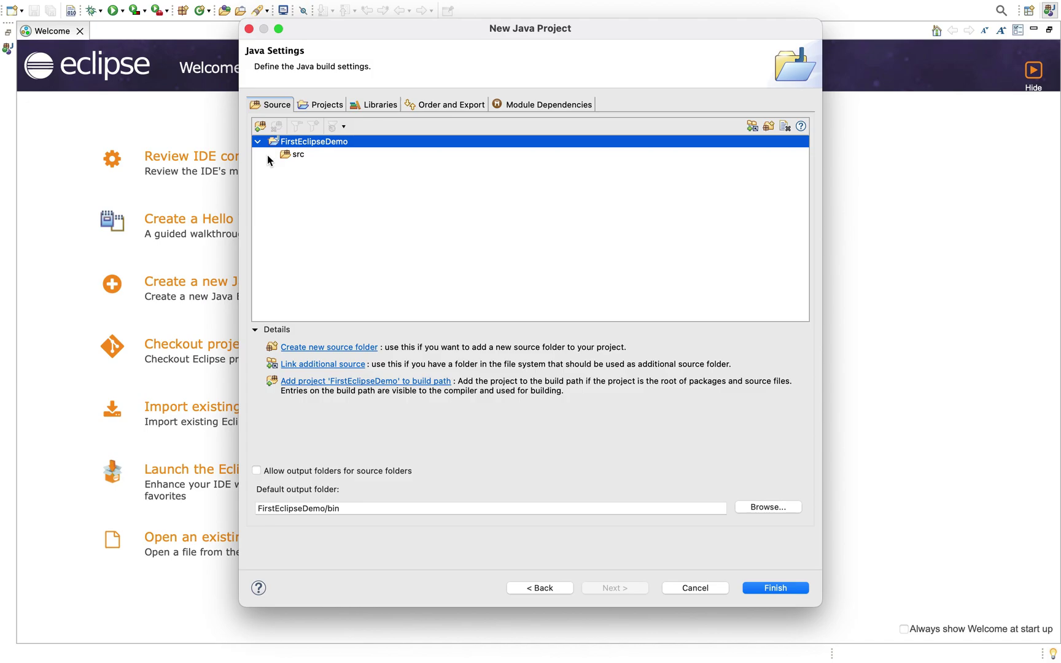
pyautogui.click(300, 154)
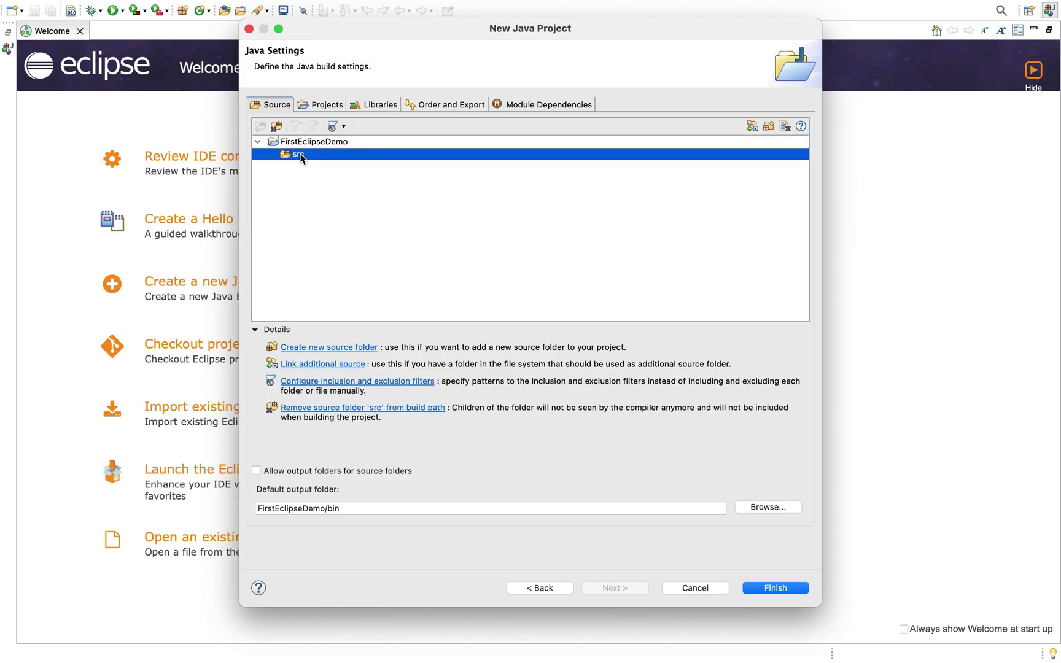
pyautogui.click(796, 591)
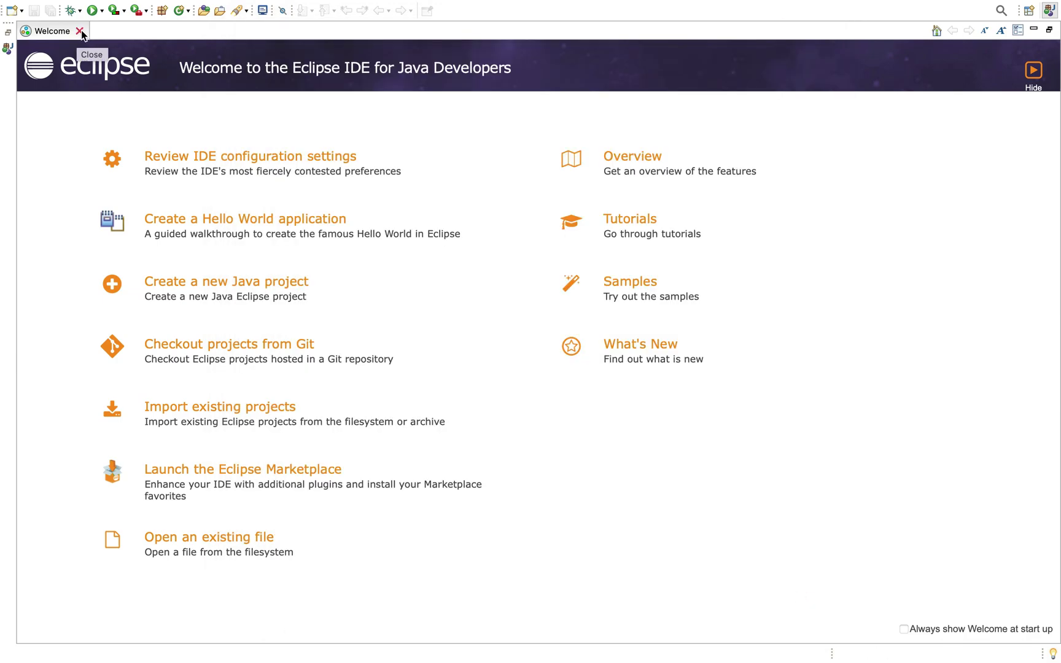
# - Close the Welcome tab, expand FirstEclipseDemo, and bring up the New submenu for src
pyautogui.click(80, 31)
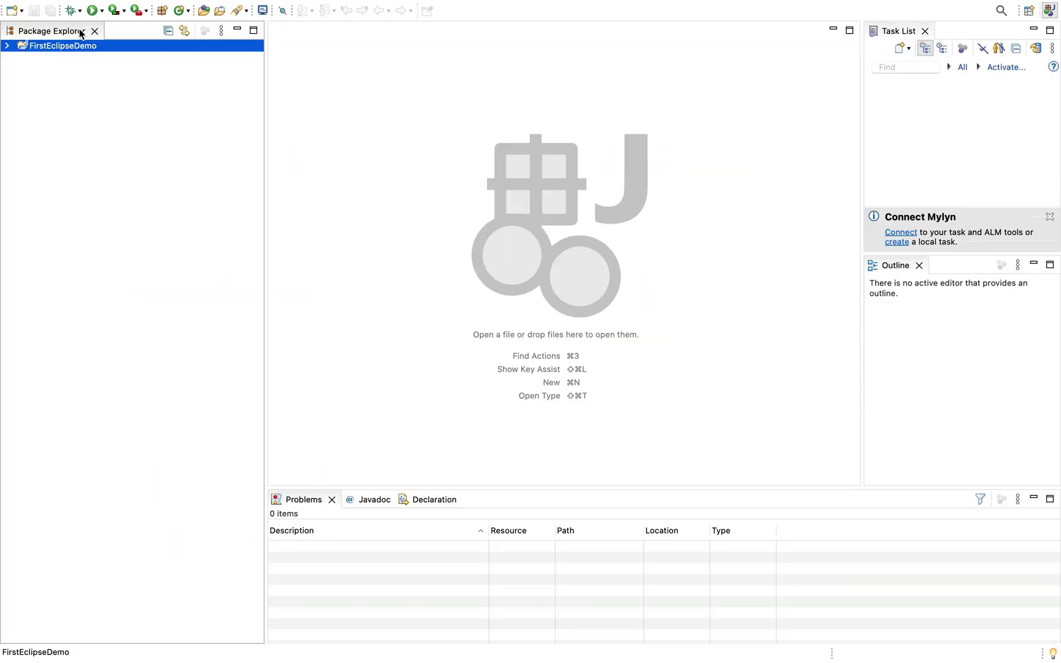
pyautogui.click(6, 45)
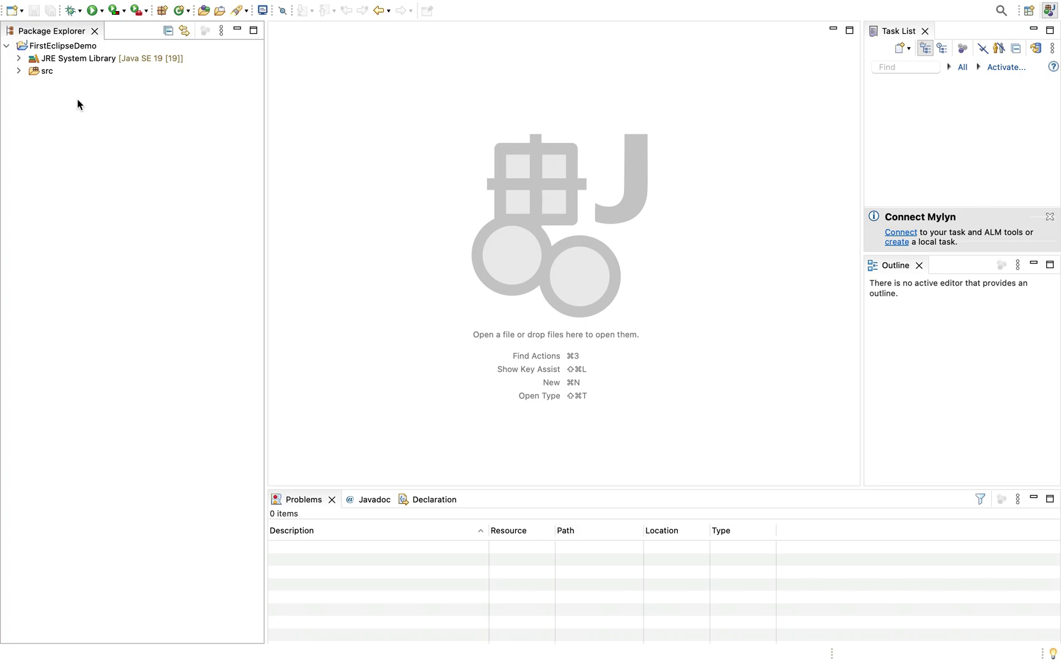
pyautogui.click(49, 71)
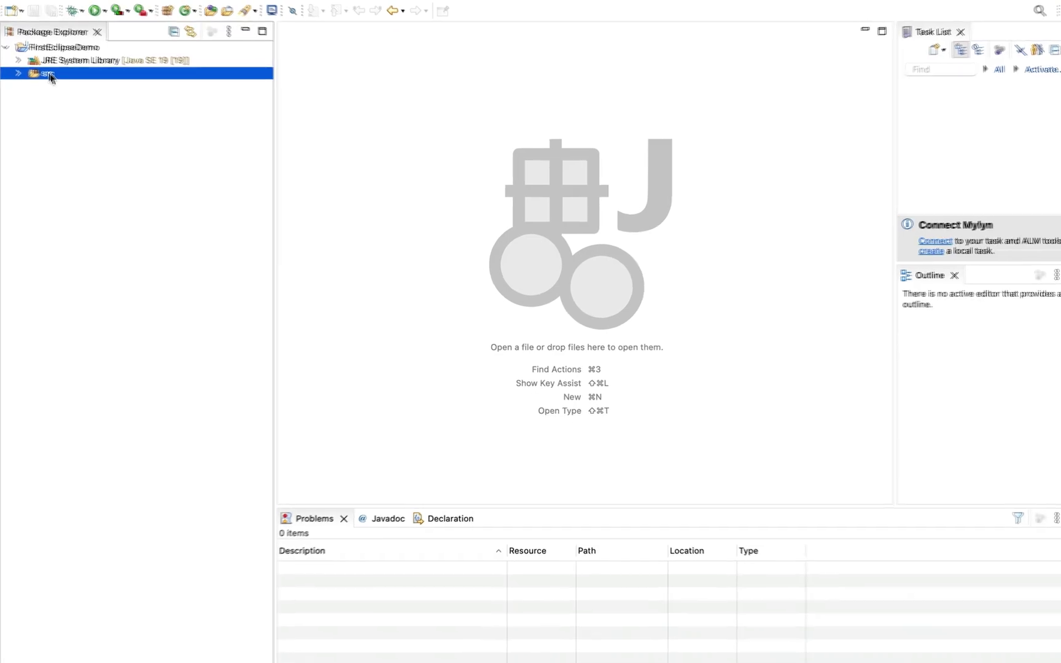
pyautogui.rightClick(49, 73)
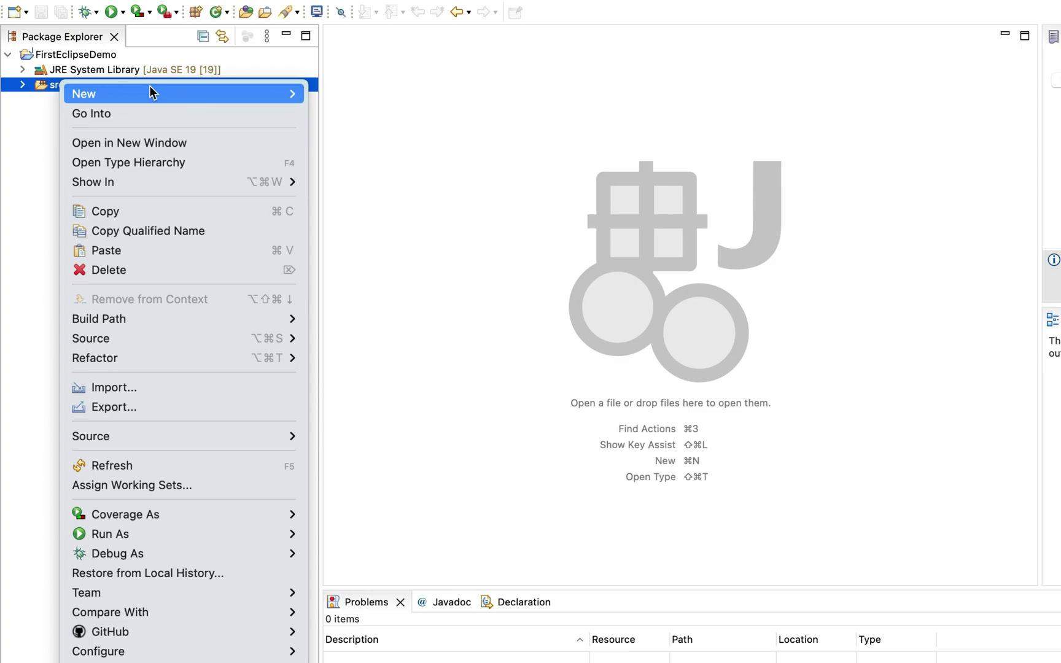
pyautogui.moveTo(248, 88)
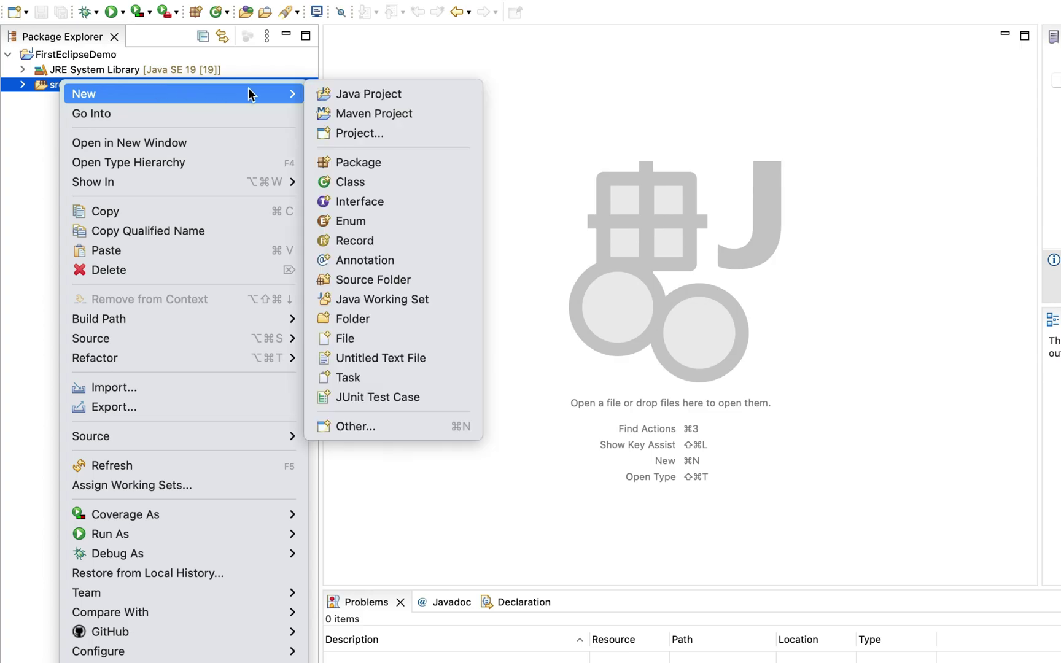
# - Create a public class named helloworld in package com.joeystech with a public static void main stub
pyautogui.click(367, 181)
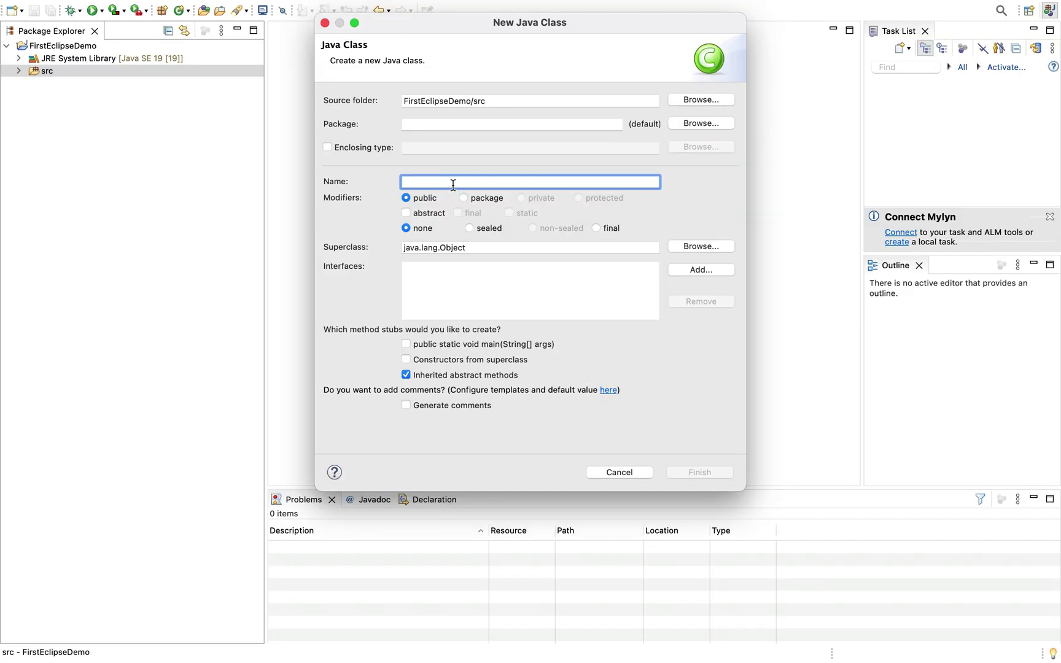
pyautogui.write('hellow')
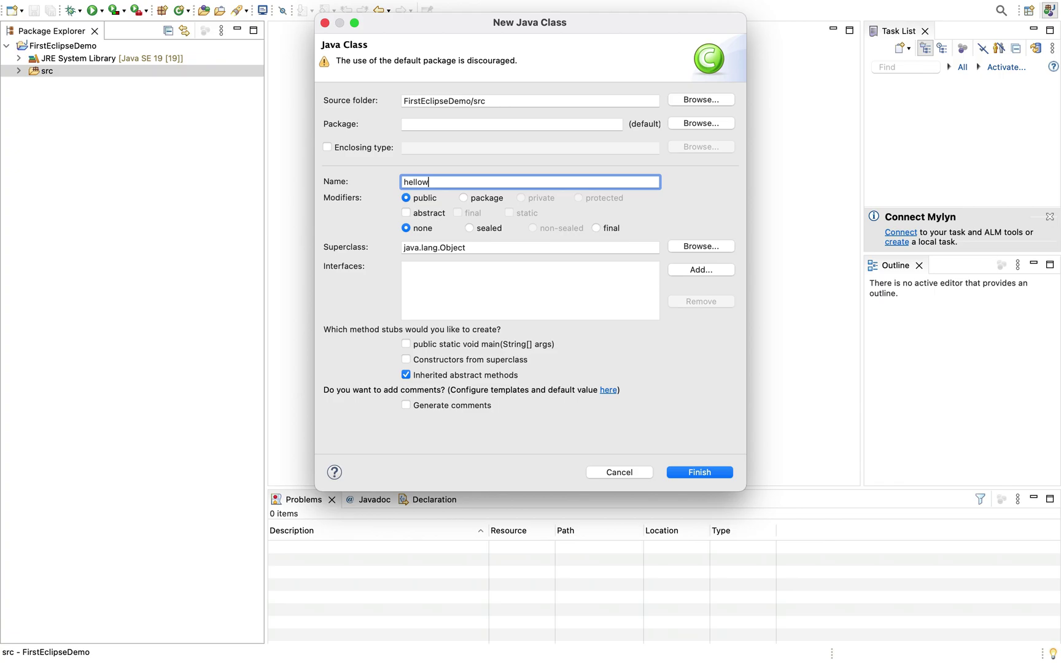
pyautogui.write('orld')
pyautogui.click(451, 125)
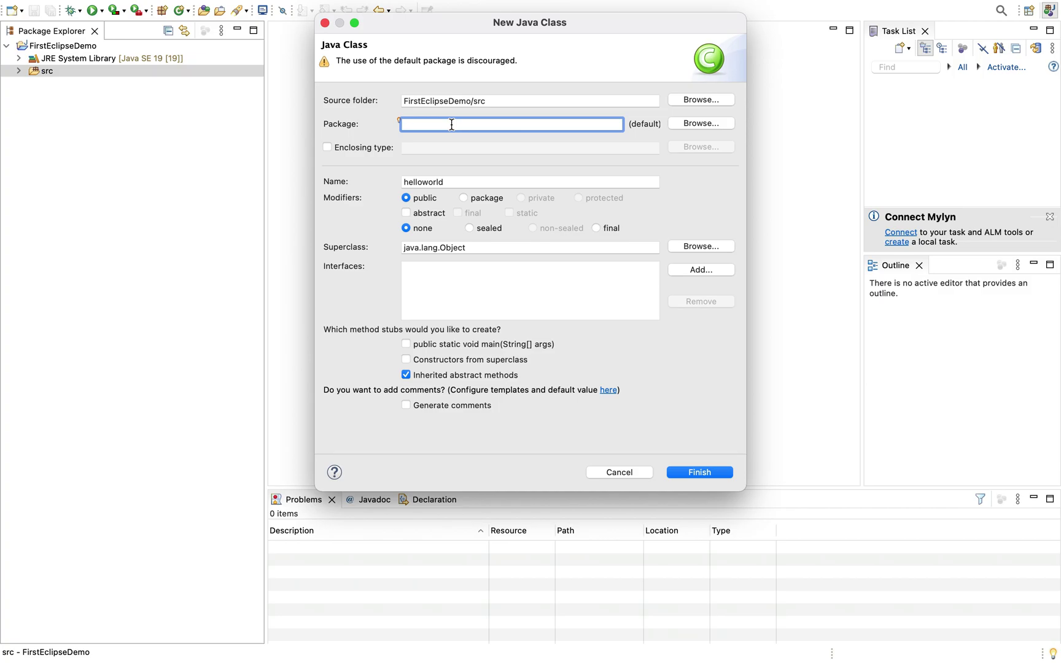
pyautogui.write('com.jo')
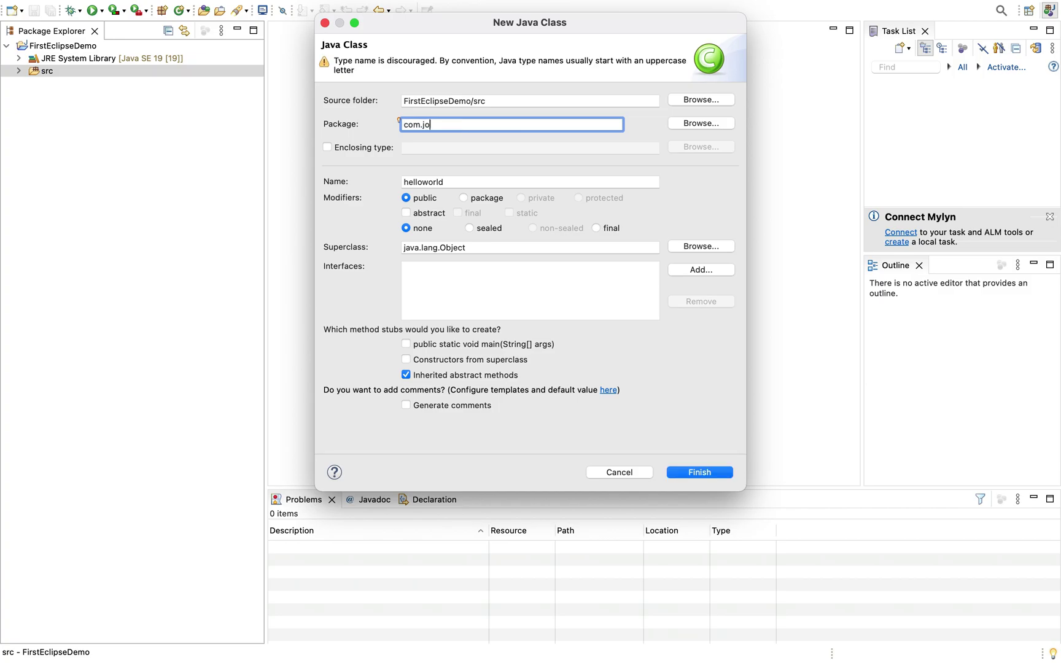
pyautogui.write('eystech')
pyautogui.click(407, 345)
pyautogui.click(700, 472)
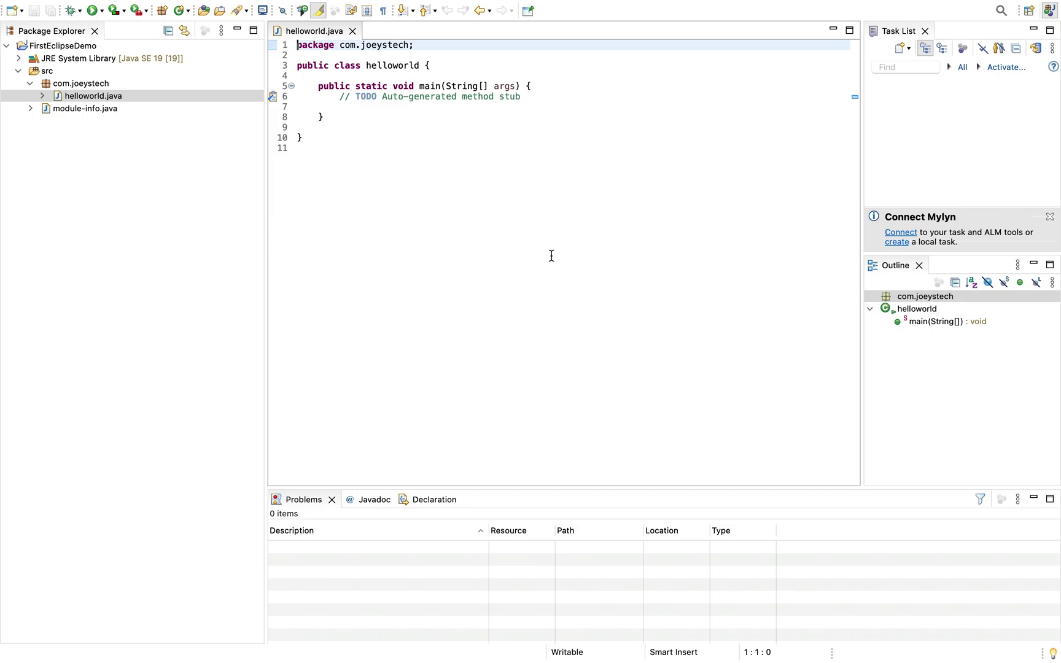
# - Add System.out.println("Hello World"); inside main and save helloworld.java
pyautogui.click(546, 97)
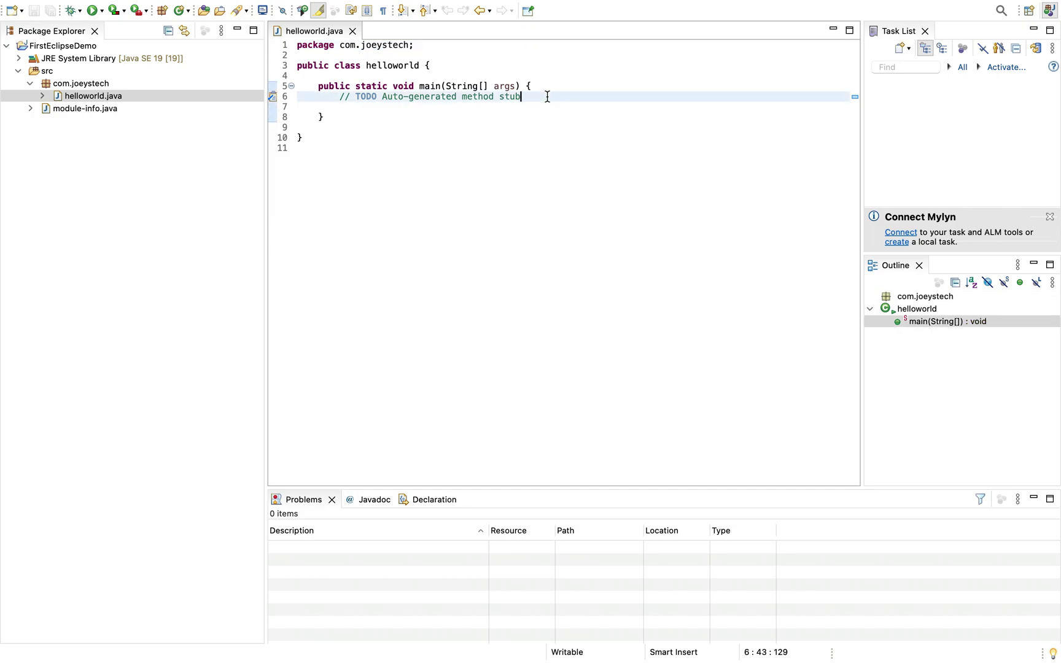
pyautogui.press('Return')
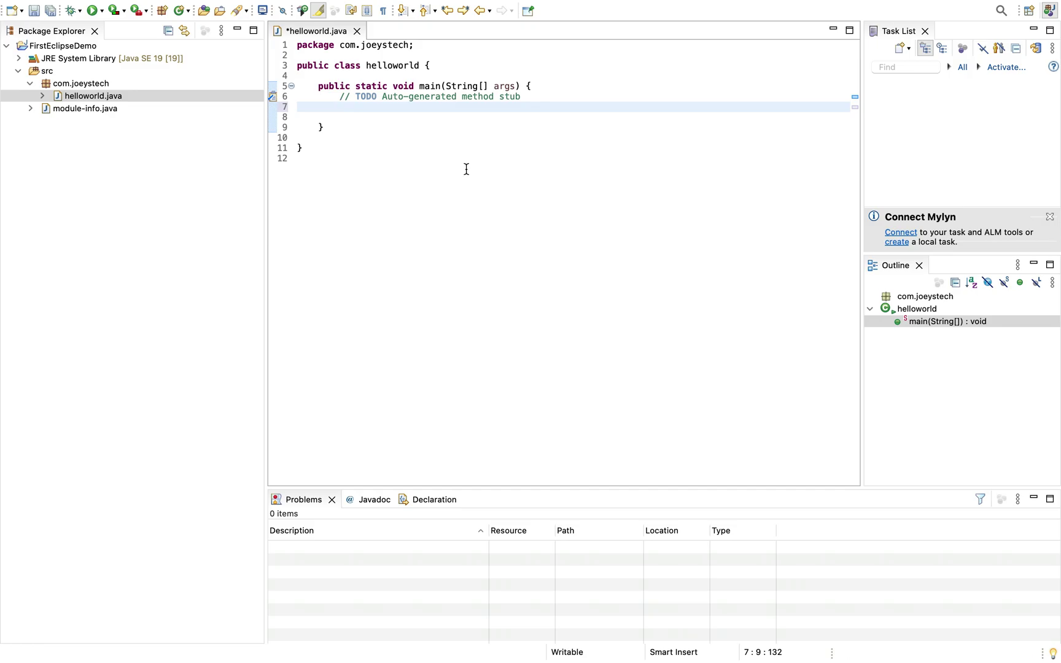
pyautogui.write('System.out.println')
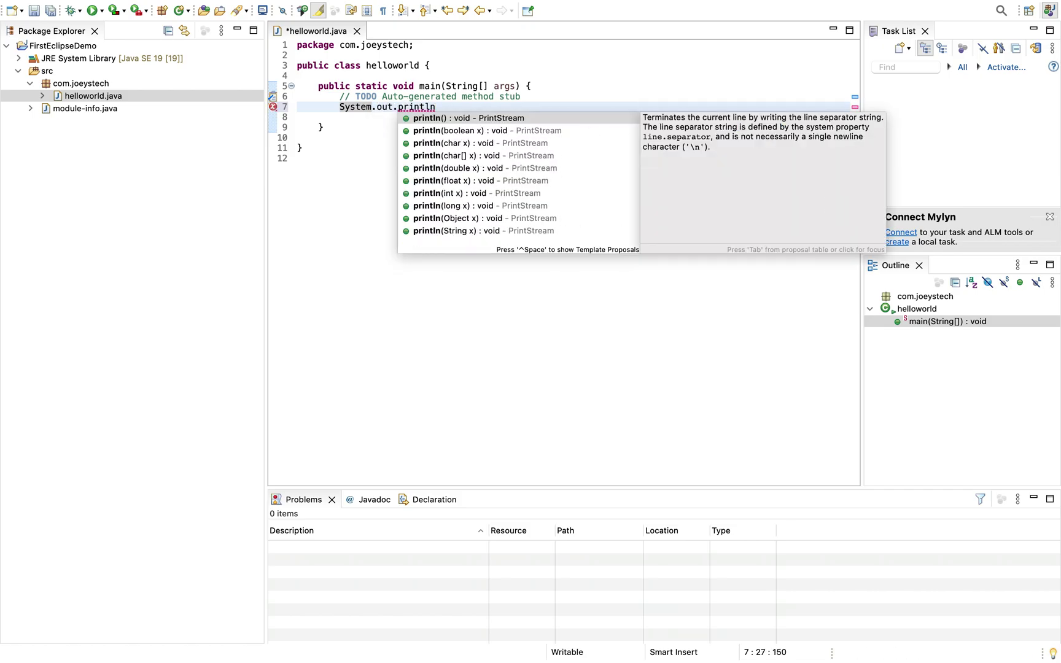
pyautogui.write('("Hel')
pyautogui.write('low Wol')
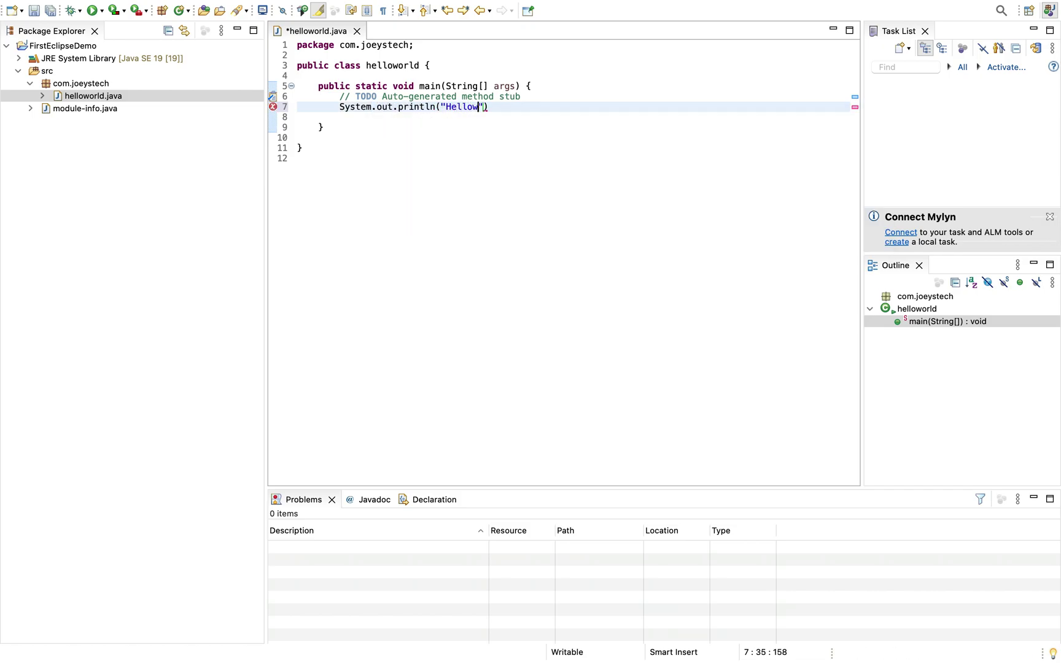
pyautogui.press('BackSpace')
pyautogui.write('rld"')
pyautogui.press('BackSpace')
pyautogui.press('Right')
pyautogui.press('Right')
pyautogui.press('Right')
pyautogui.press('Right')
pyautogui.press('Right')
pyautogui.write(');')
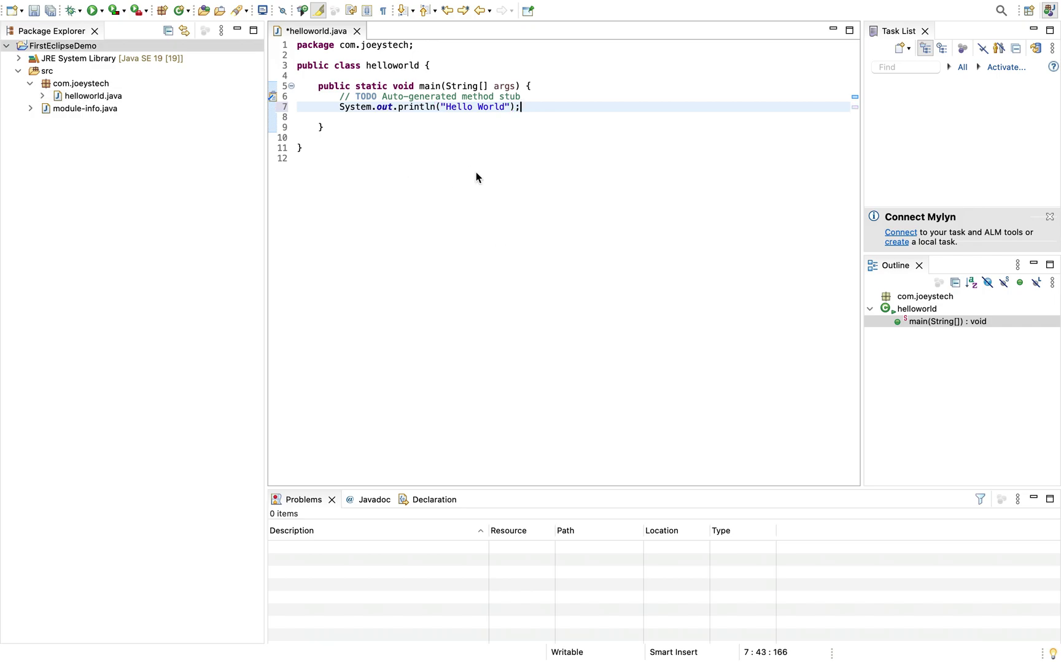
pyautogui.hotkey('ctrl', 's')
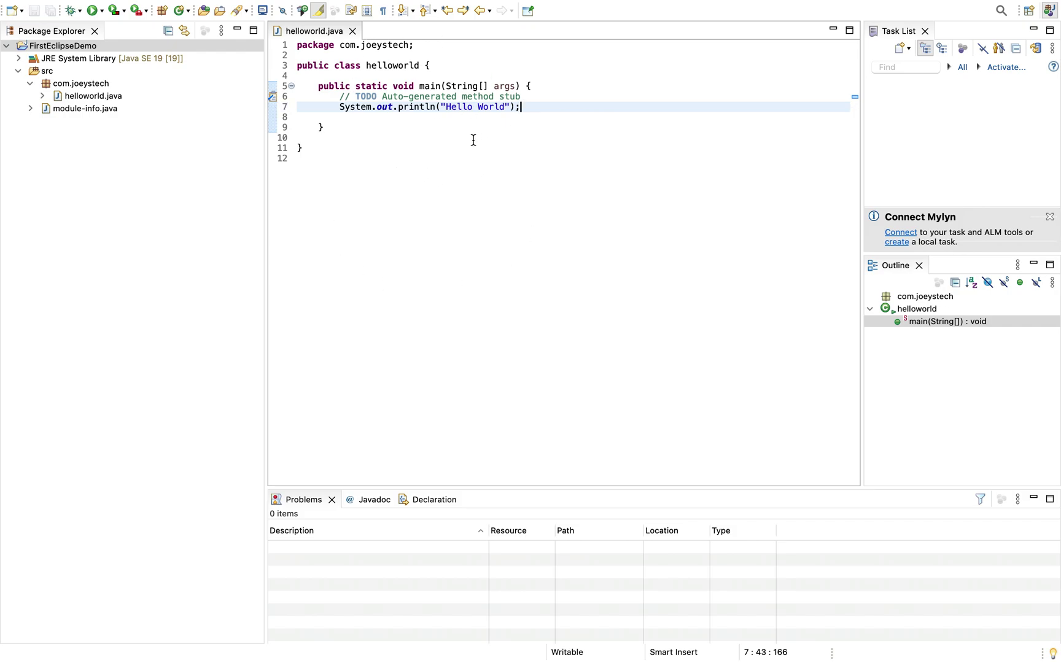
# - Run FirstEclipseDemo as a Java Application, then enlarge the Console showing Hello World
pyautogui.click(56, 46)
pyautogui.rightClick(57, 48)
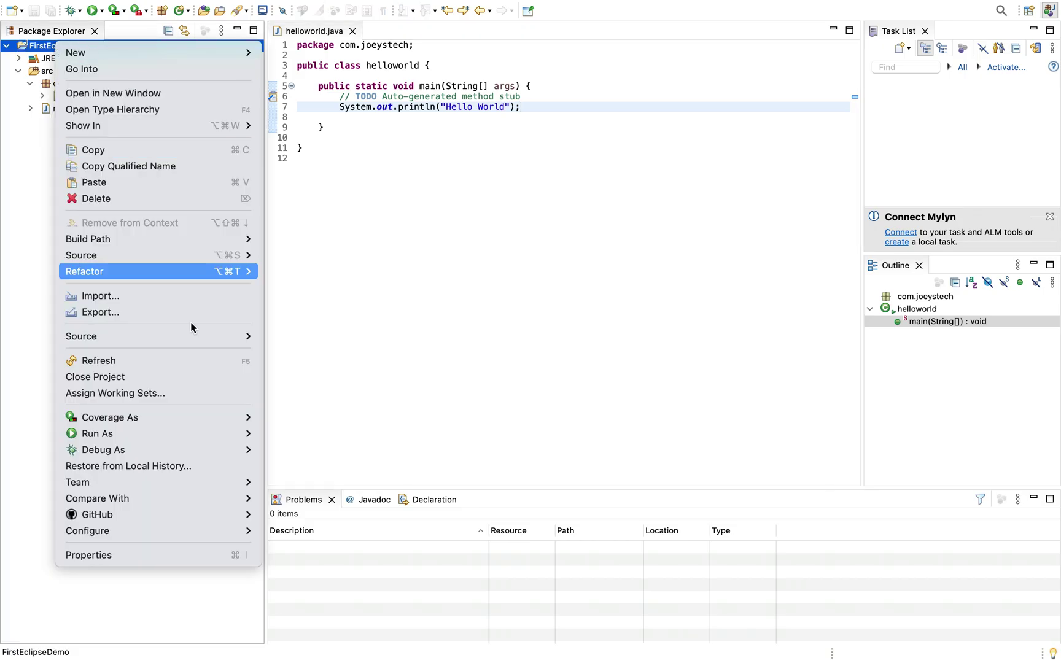
pyautogui.moveTo(145, 437)
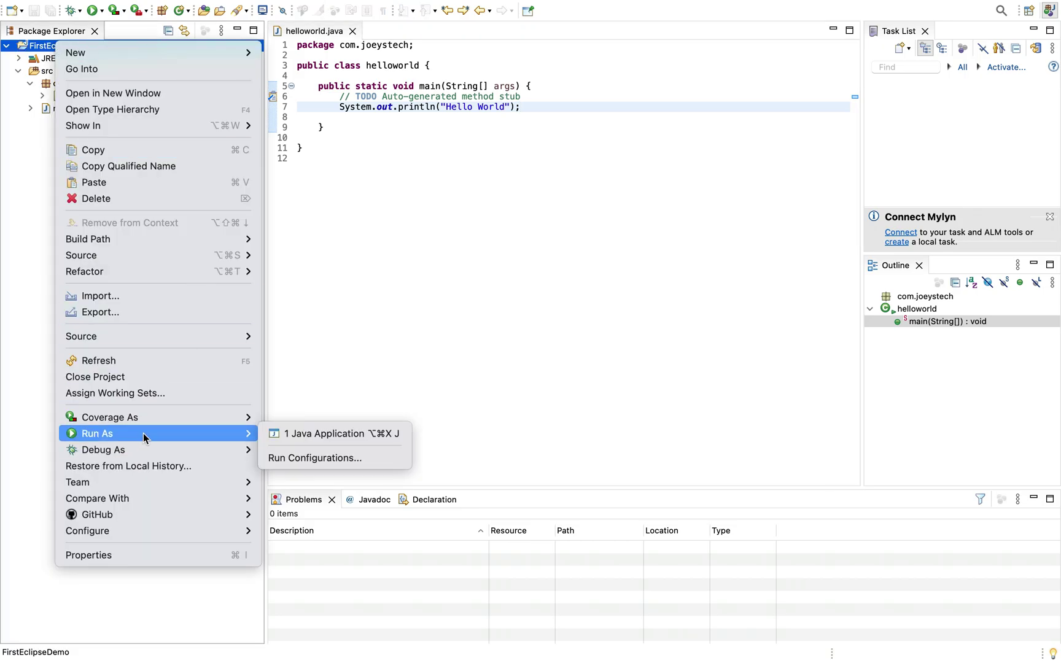
pyautogui.click(345, 435)
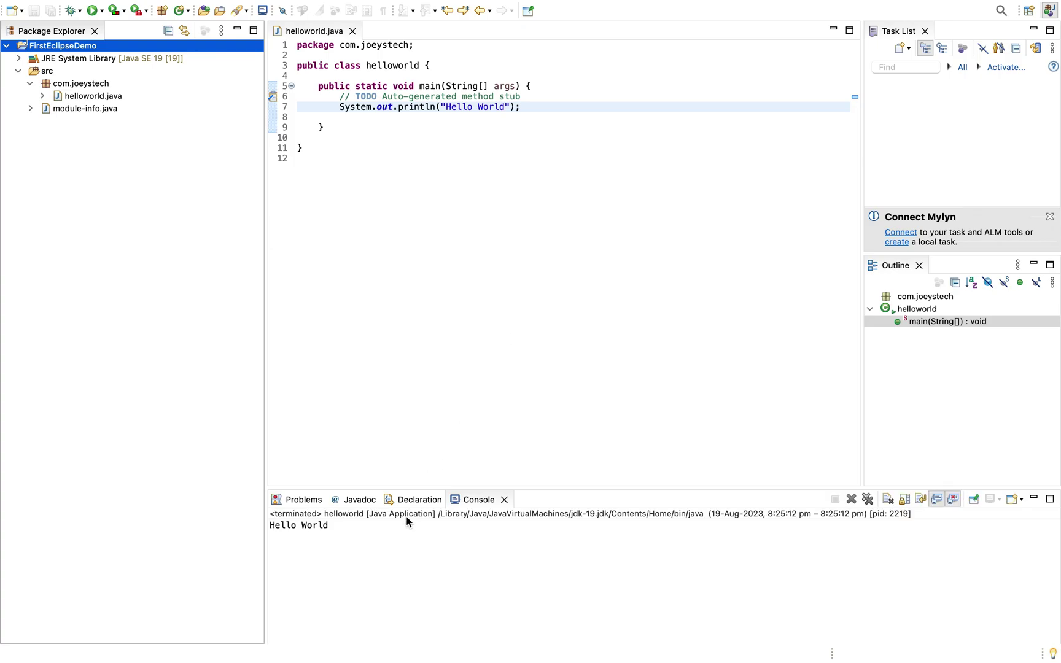
pyautogui.moveTo(562, 488); pyautogui.dragTo(569, 311)
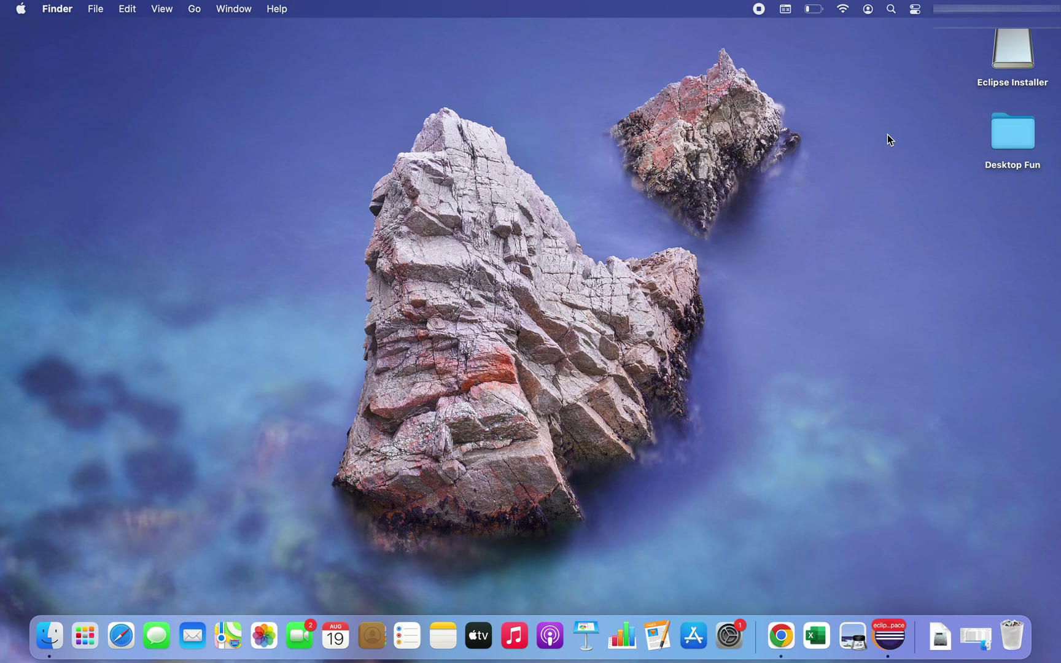
# - Eject the Eclipse Installer disk from the desktop
pyautogui.rightClick(1009, 60)
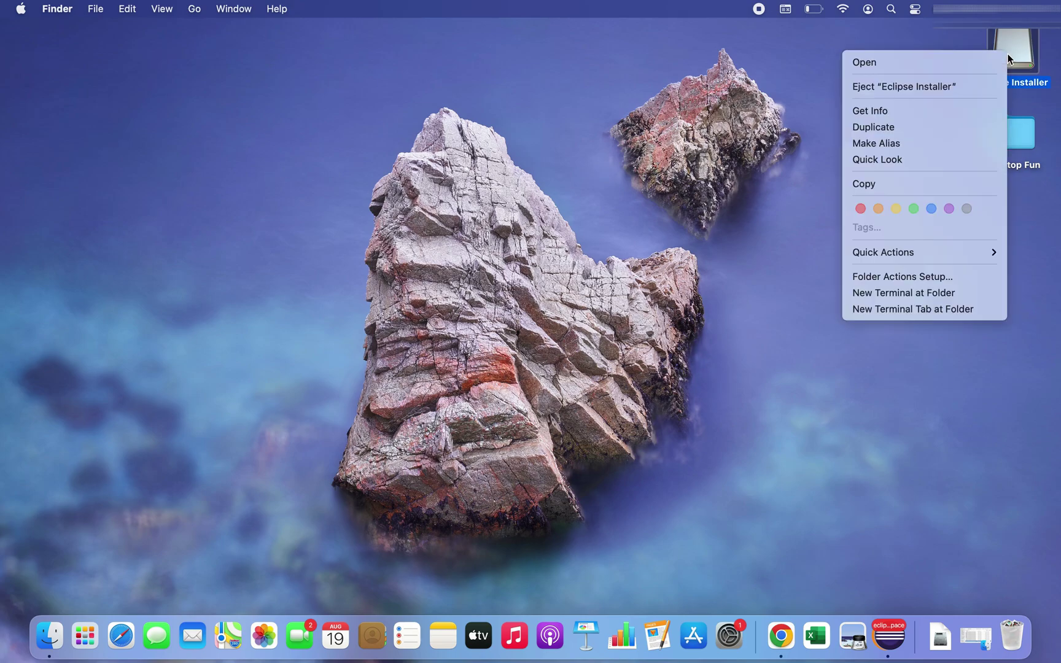
pyautogui.click(909, 88)
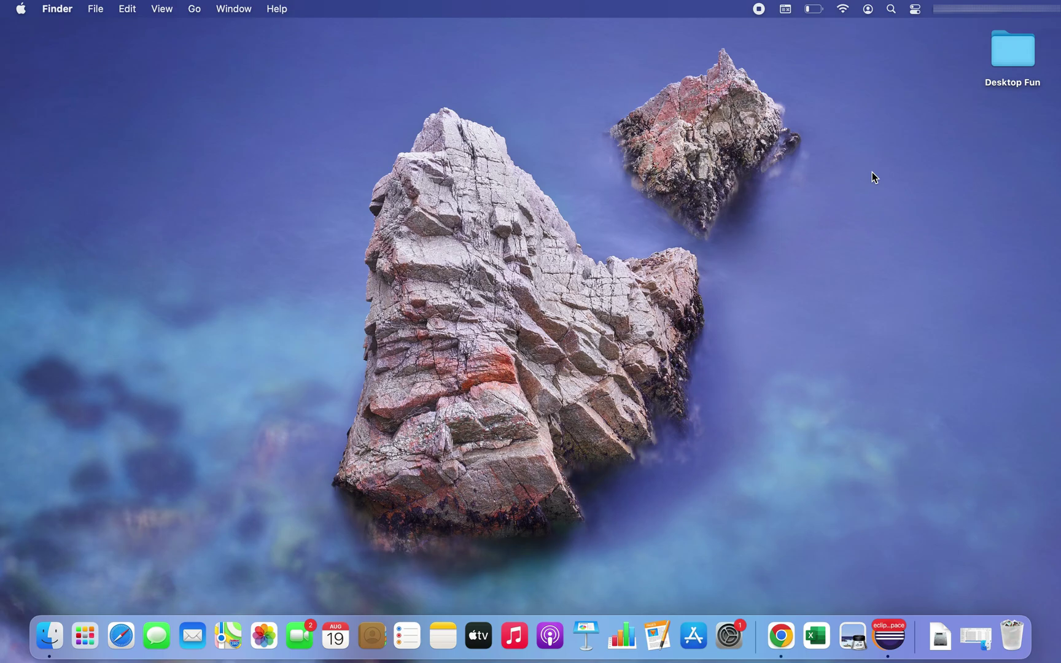